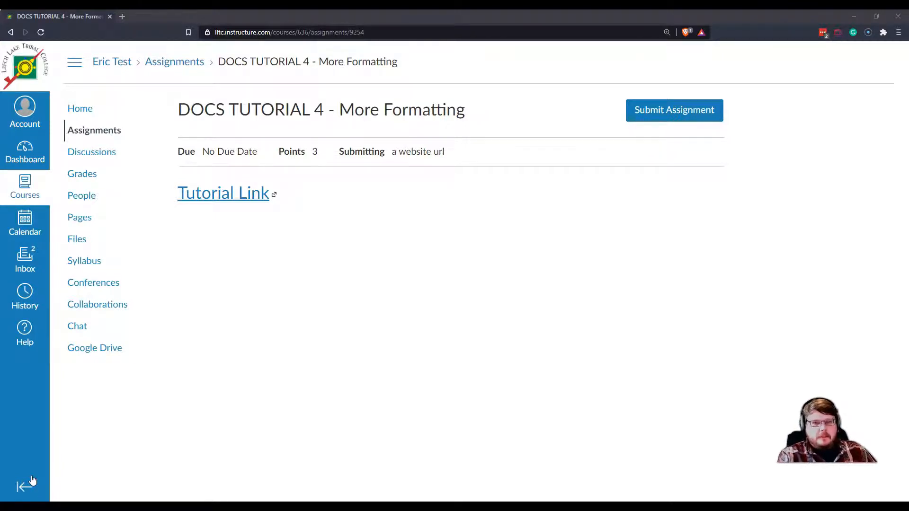
Open the assignment's tutorial link and look over the page, including the finished newsletter example at its end.
click(234, 190)
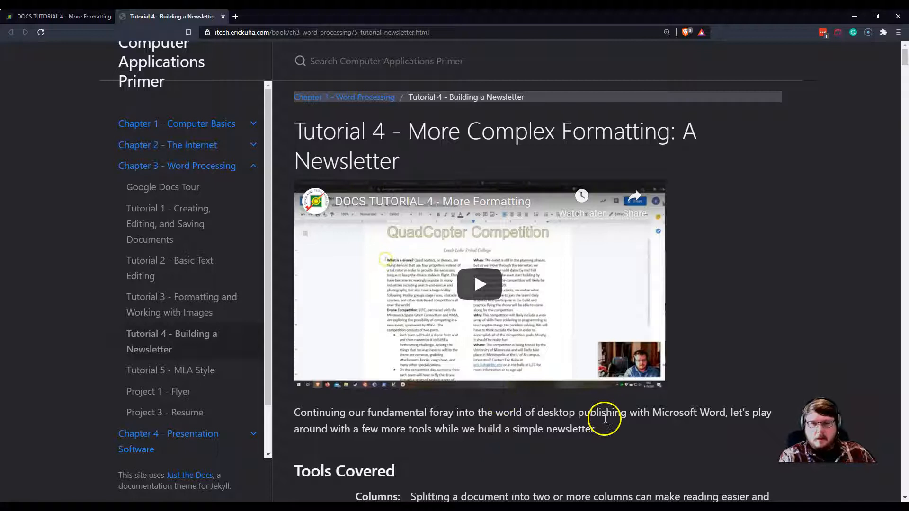
scroll(602, 428, down, 10)
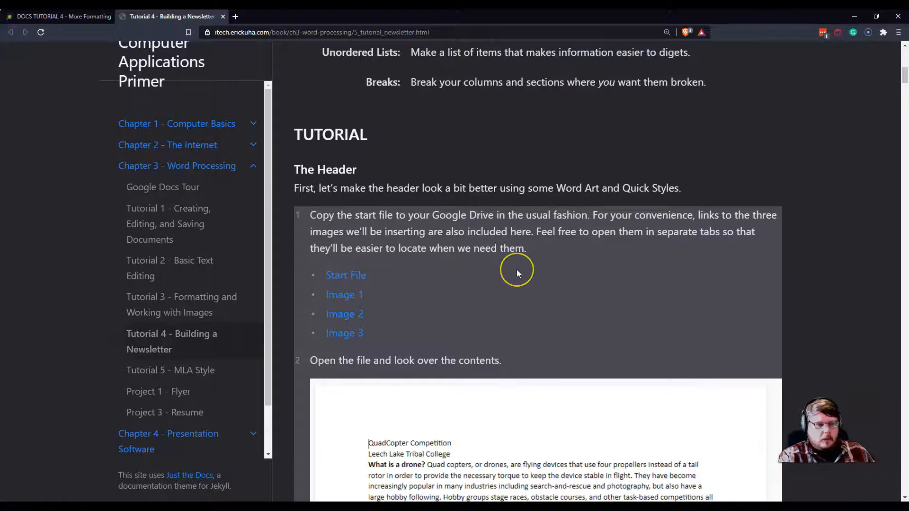
scroll(516, 269, down, 5)
drag(904, 81, 904, 475)
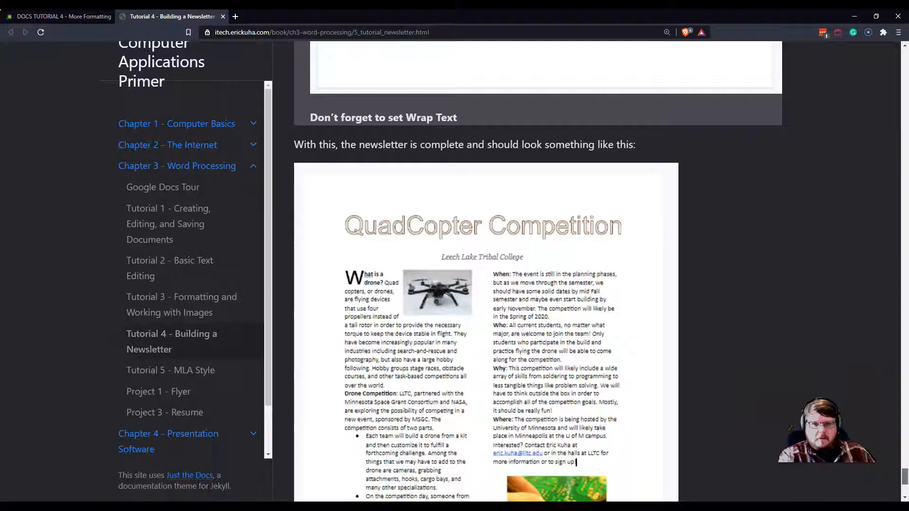
scroll(481, 335, down, 2)
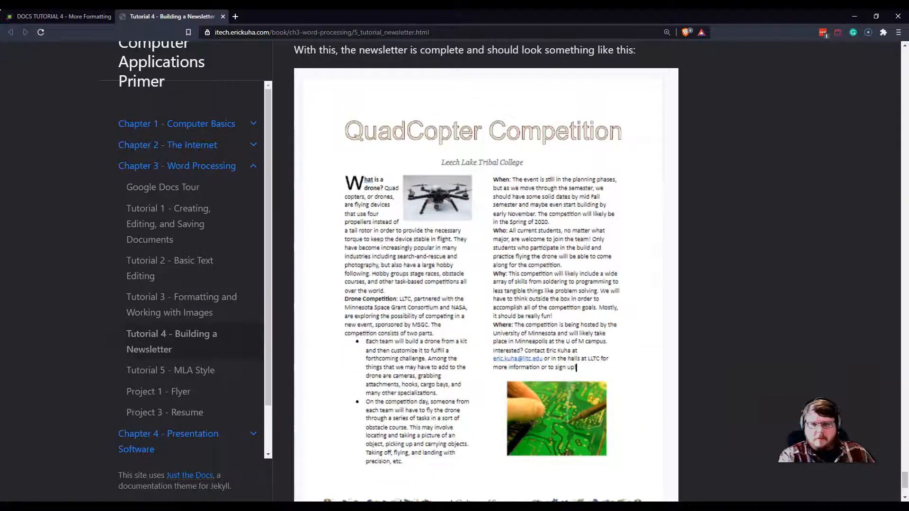
key(Home)
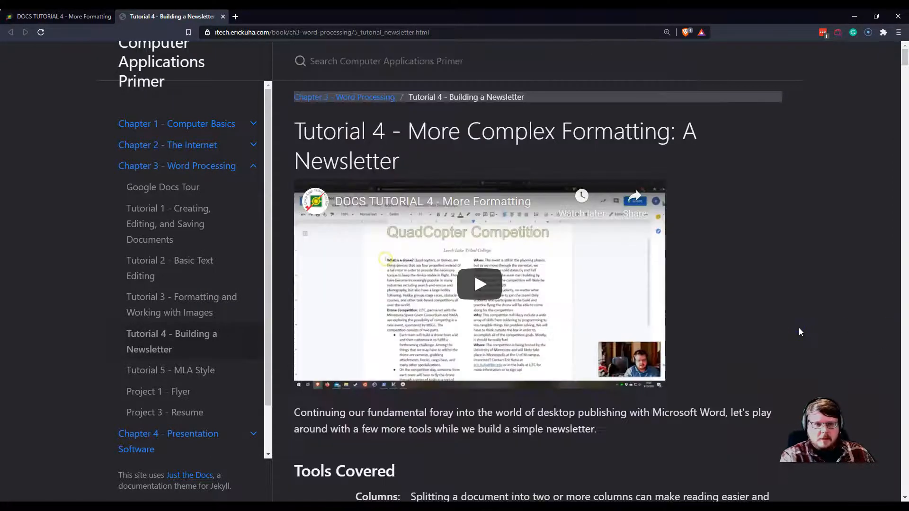
Open the tutorial's Start File in a new tab and switch to that document.
scroll(407, 396, down, 4)
scroll(408, 396, down, 8)
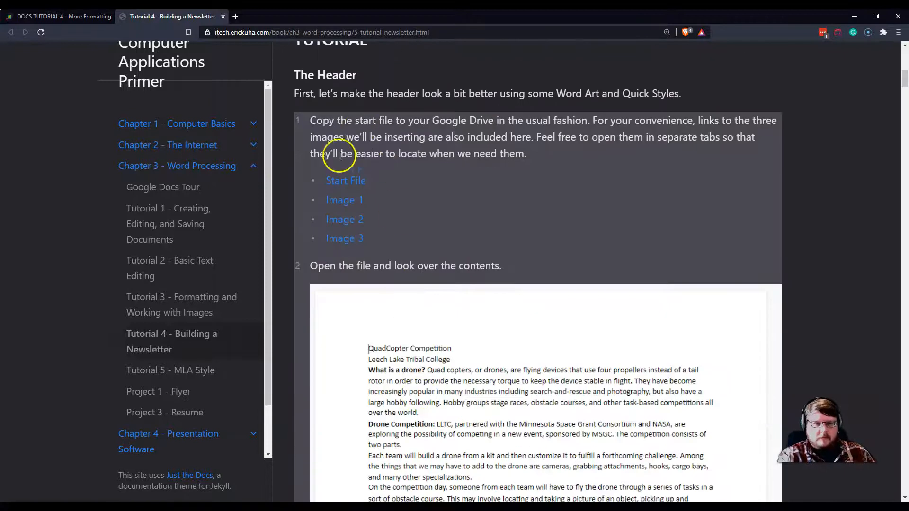
right_click(344, 183)
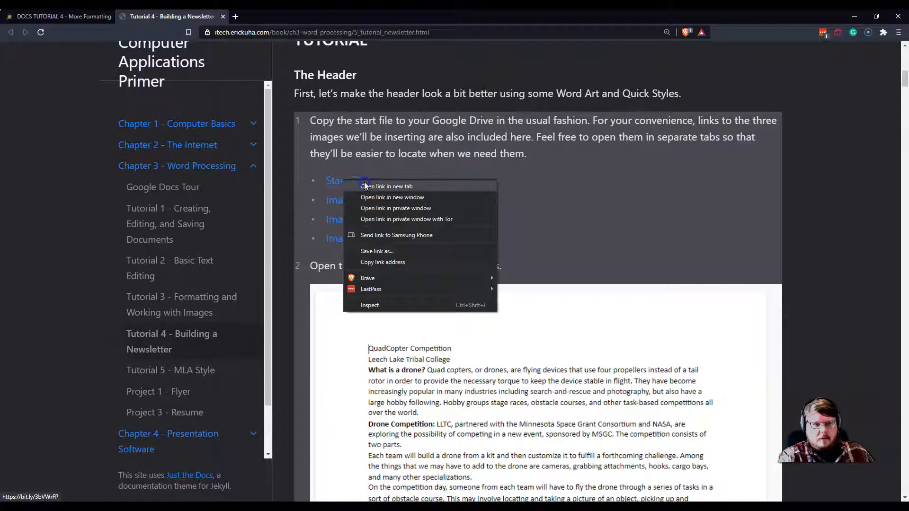
click(365, 185)
click(269, 21)
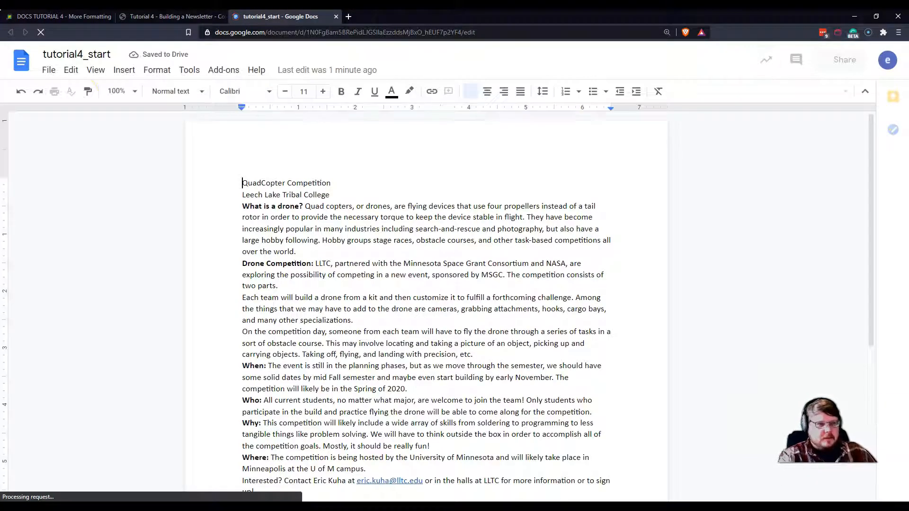
Start making a copy of the tutorial4_start document.
click(50, 71)
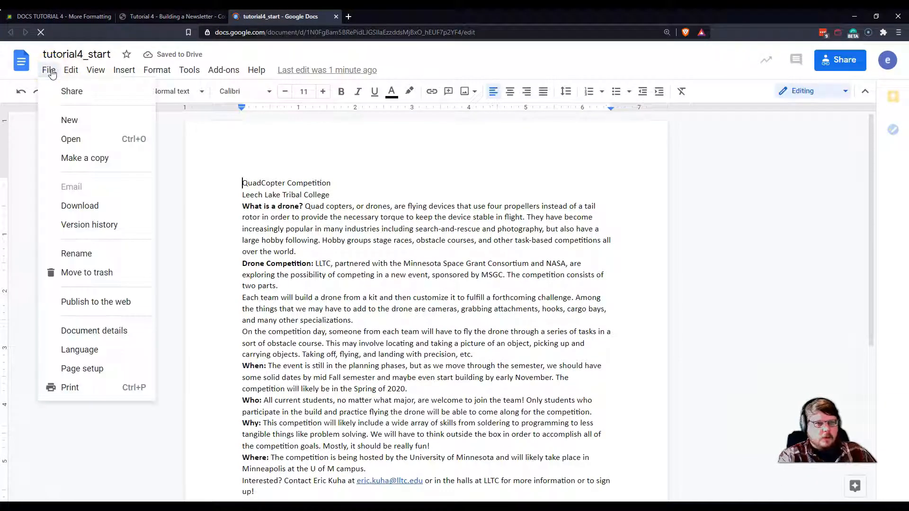
click(86, 159)
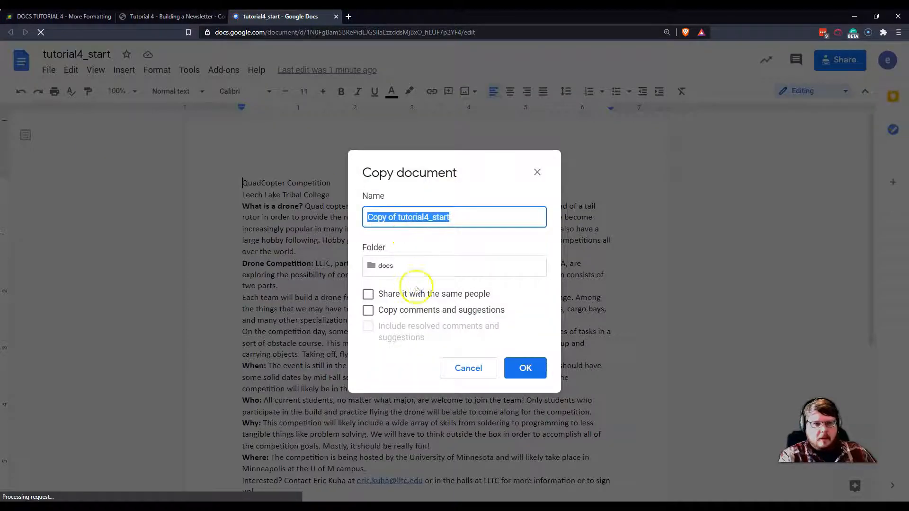
click(383, 265)
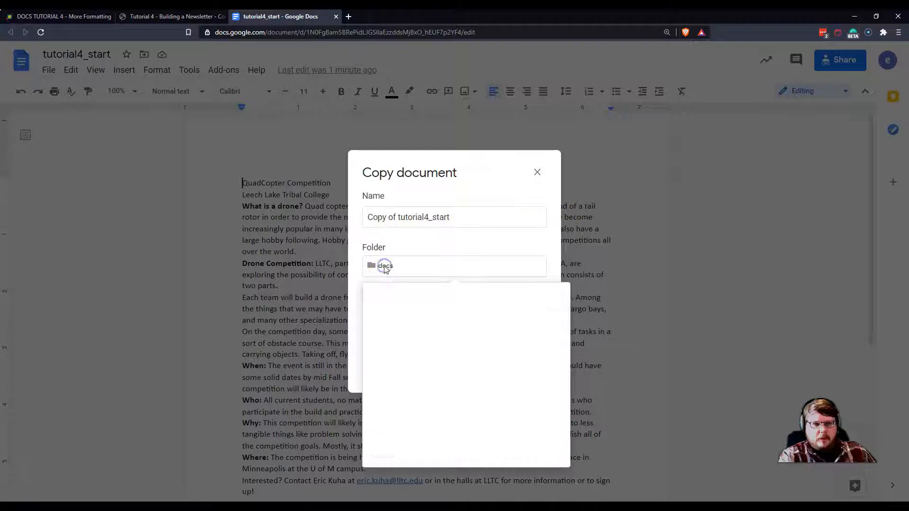
click(383, 302)
click(381, 303)
scroll(387, 364, down, 3)
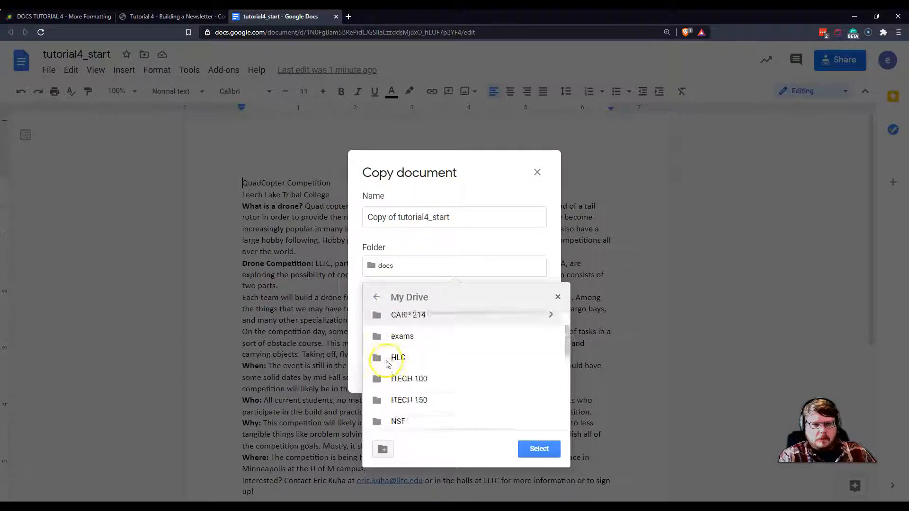
click(404, 337)
click(404, 337)
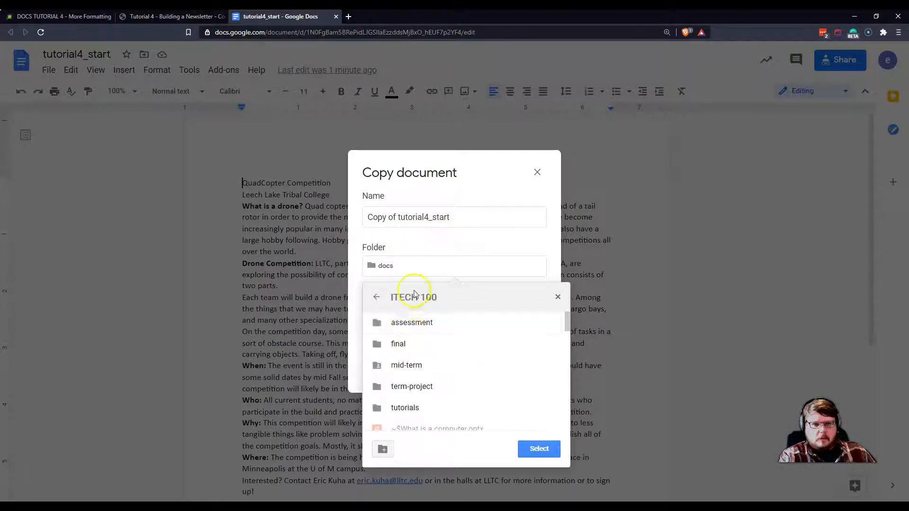
Name the document copy Flyer and create it.
click(461, 223)
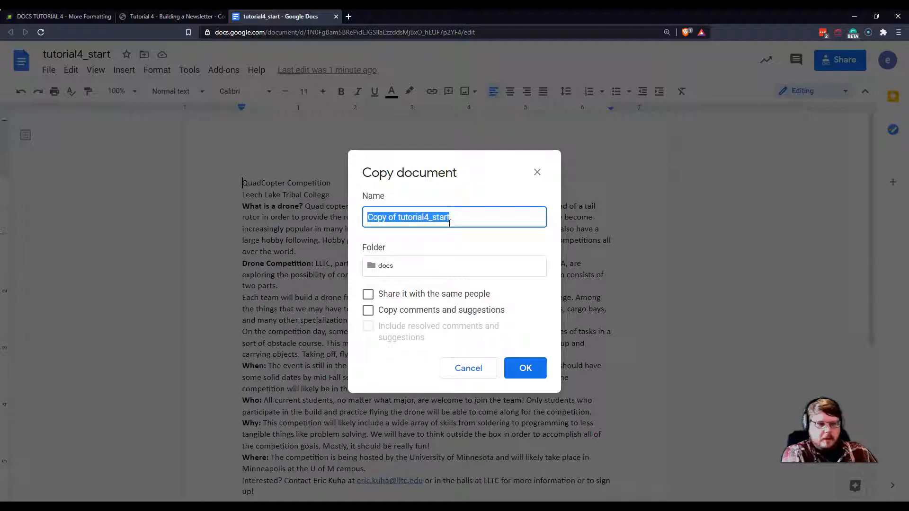
text(Flyer)
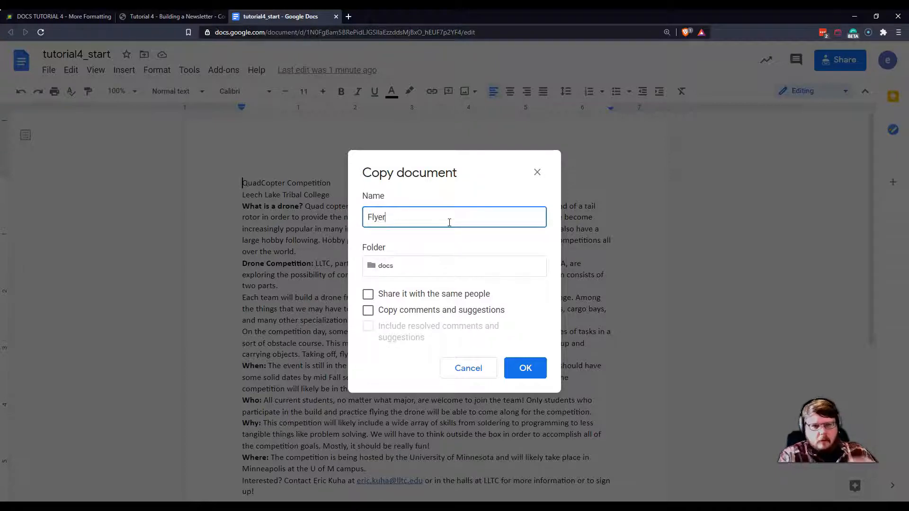
click(526, 364)
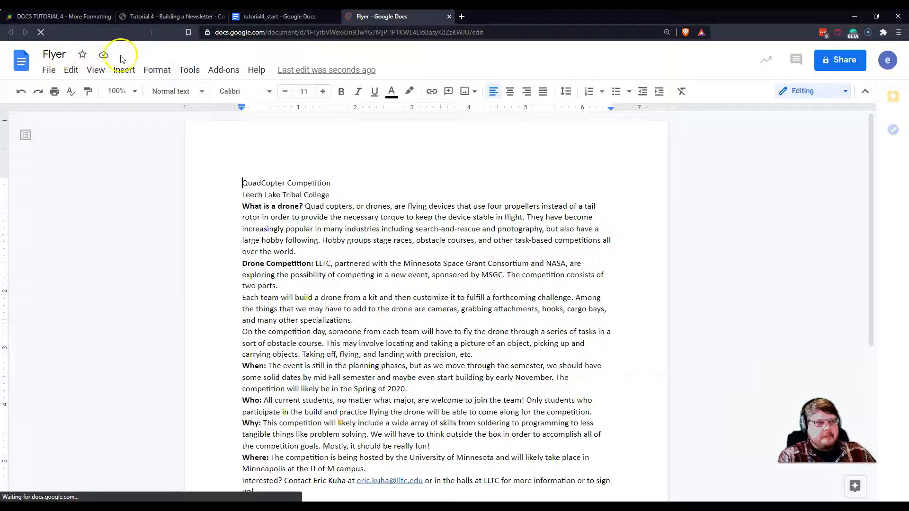
click(104, 57)
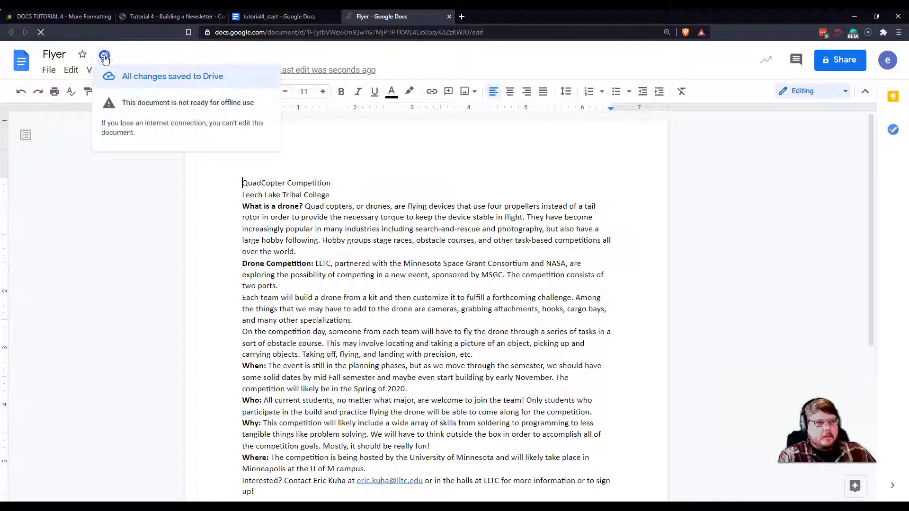
click(136, 57)
click(400, 241)
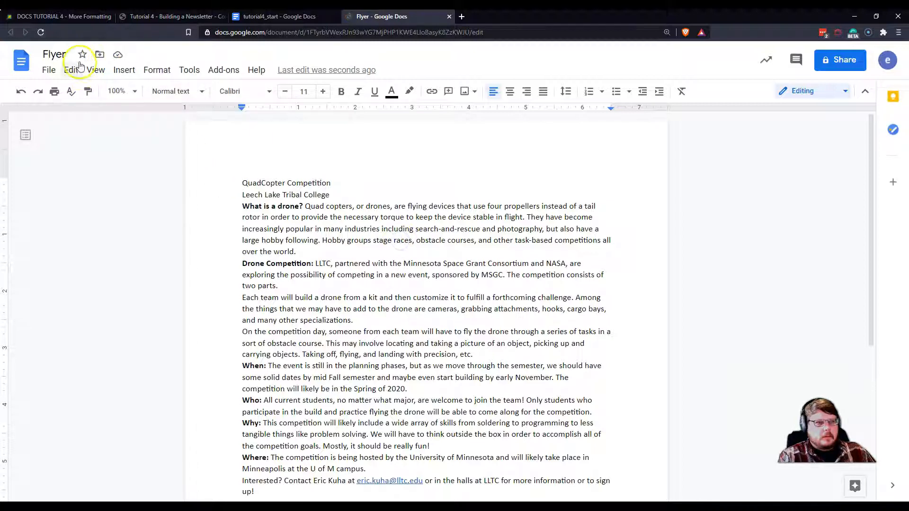
Move the Flyer document from the docs folder to the ITECH 100 folder in My Drive and dismiss the notification.
click(100, 55)
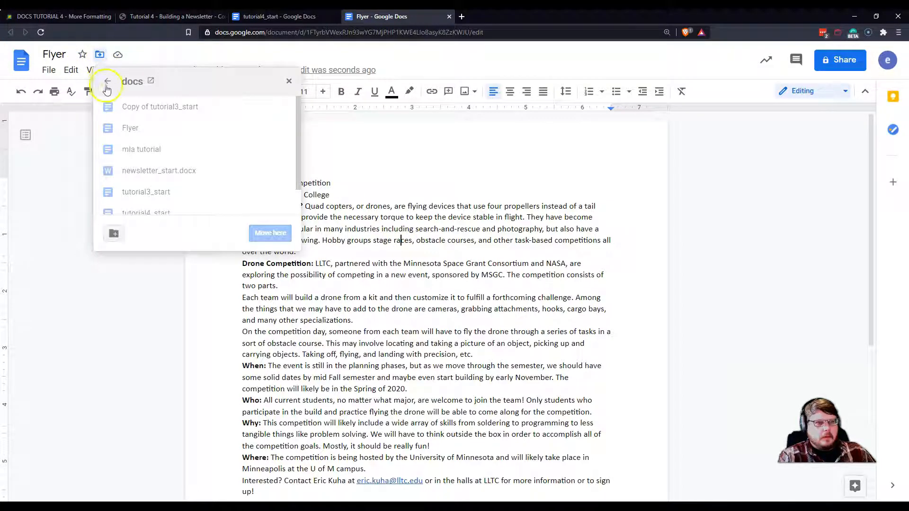
click(106, 85)
click(106, 85)
click(105, 84)
click(129, 109)
click(126, 108)
scroll(152, 169, down, 1)
click(152, 167)
click(267, 239)
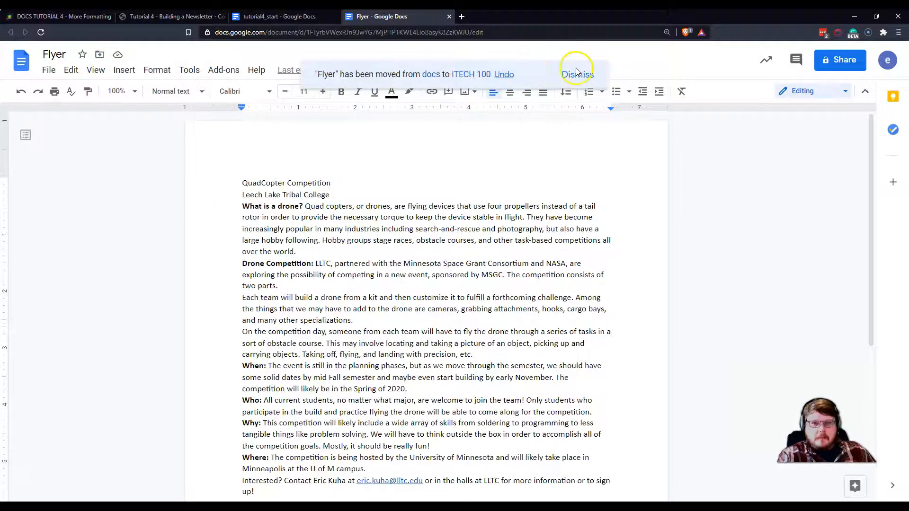
click(575, 74)
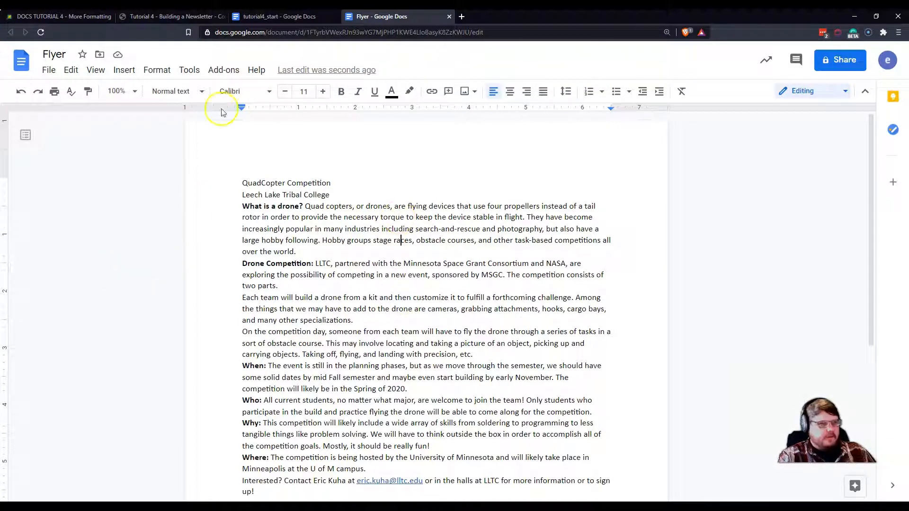
Close the tutorial4_start document and separate the tutorial page into its own browser window.
click(336, 16)
drag(168, 16, 0, 132)
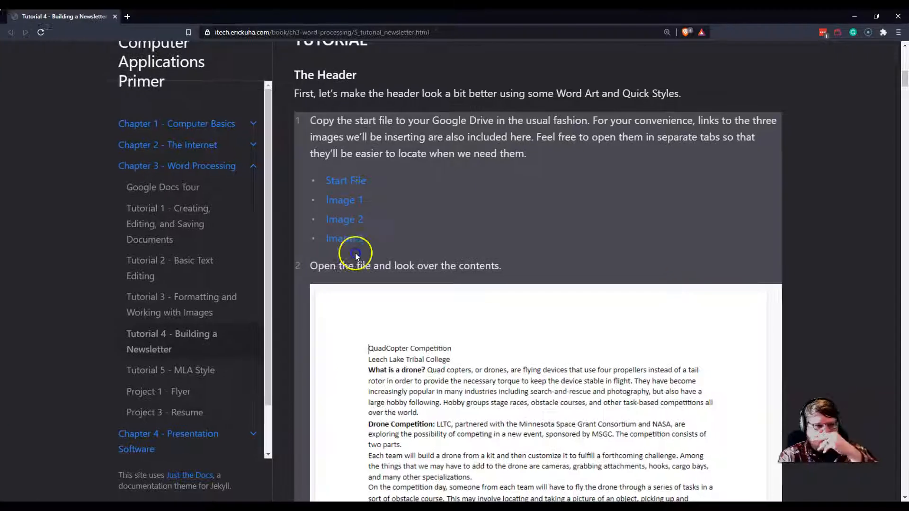
click(355, 253)
scroll(348, 220, down, 2)
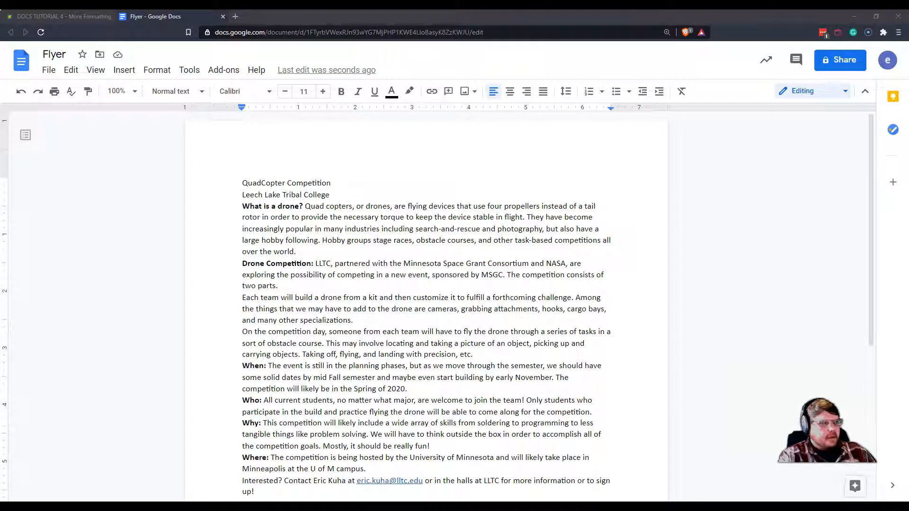
Look over the Flyer text, select its title line "QuadCopter Competition", and open a new drawing.
scroll(162, 169, down, 1)
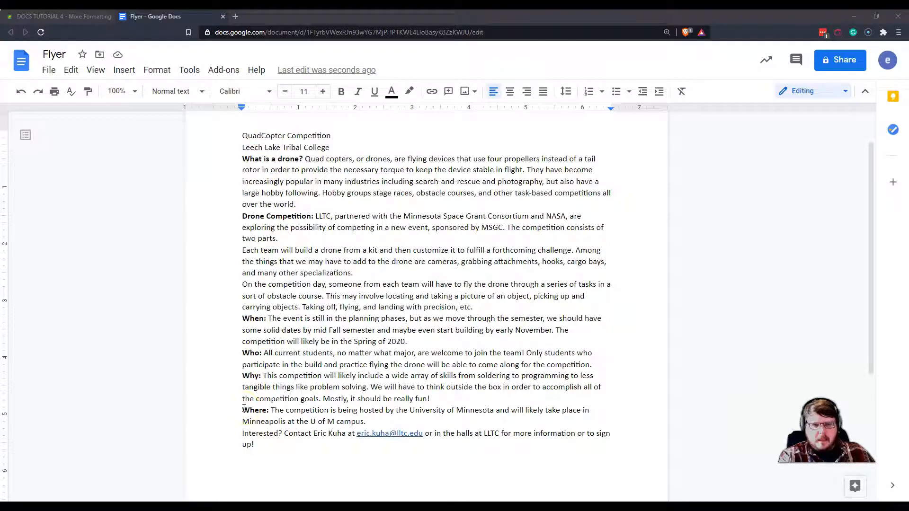
scroll(244, 408, up, 1)
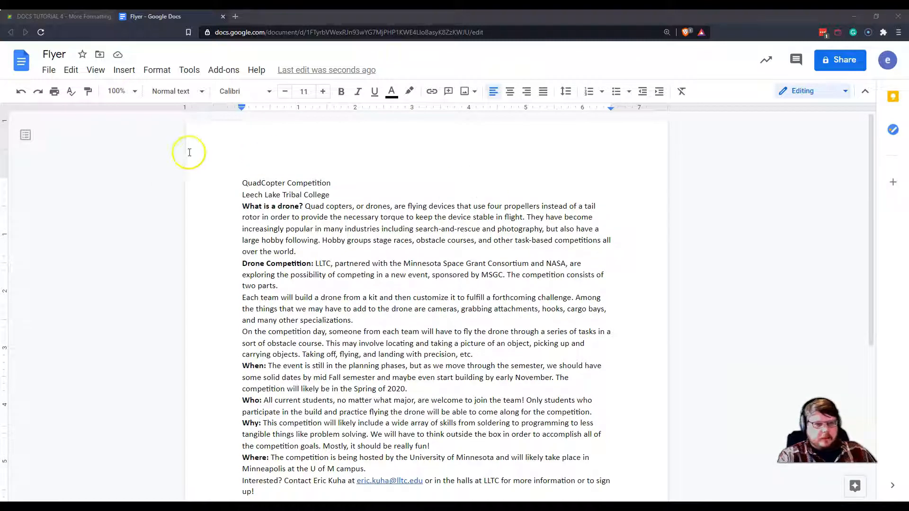
drag(240, 183, 344, 190)
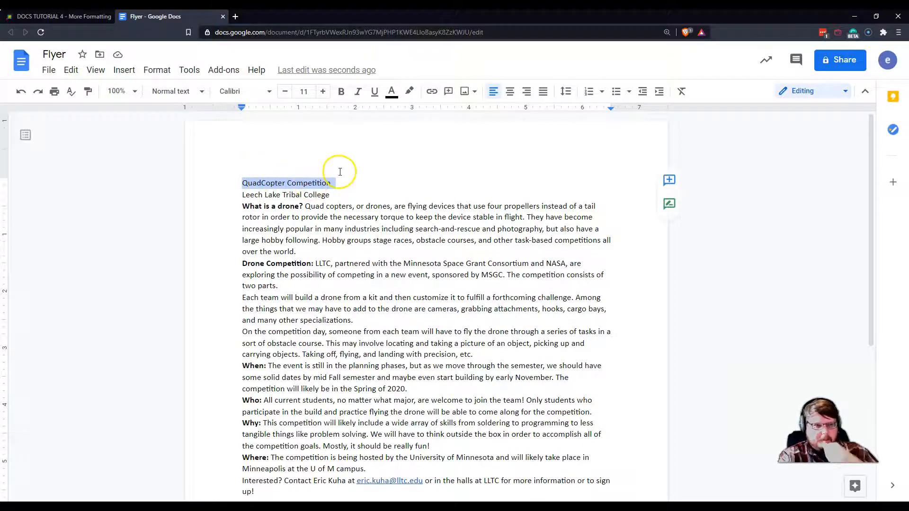
click(124, 67)
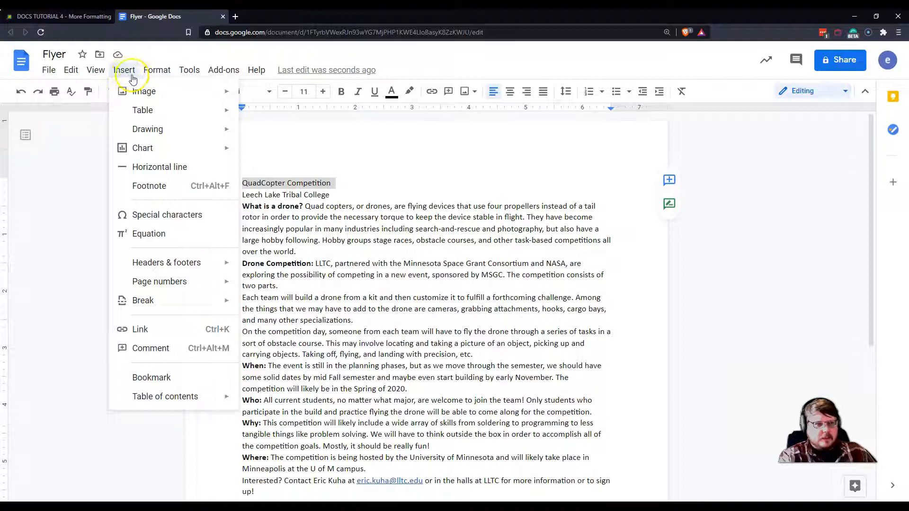
mouse_move(134, 90)
mouse_move(142, 131)
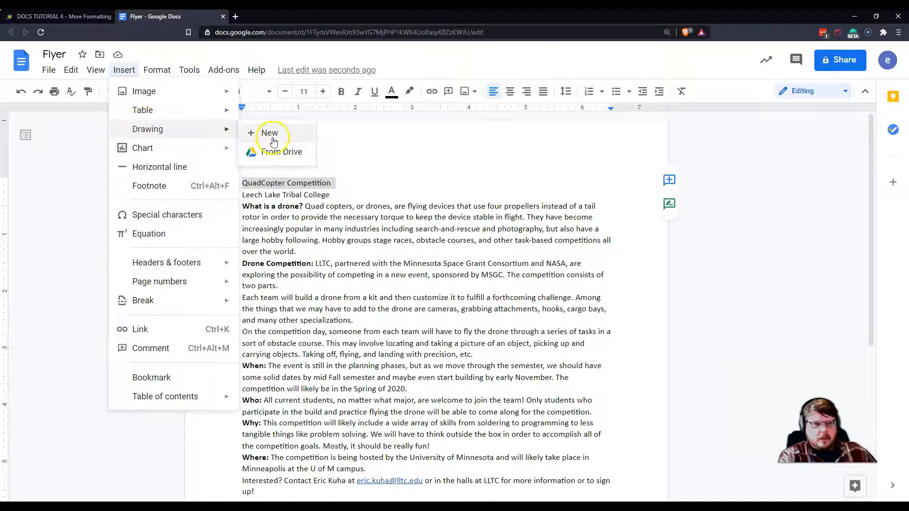
click(270, 137)
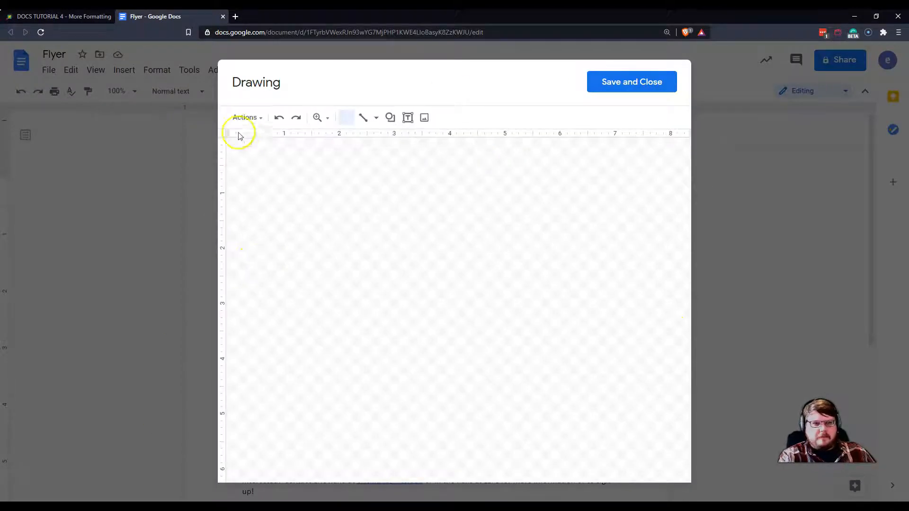
Add word art reading "QuadCopter Competition" to the drawing.
click(251, 124)
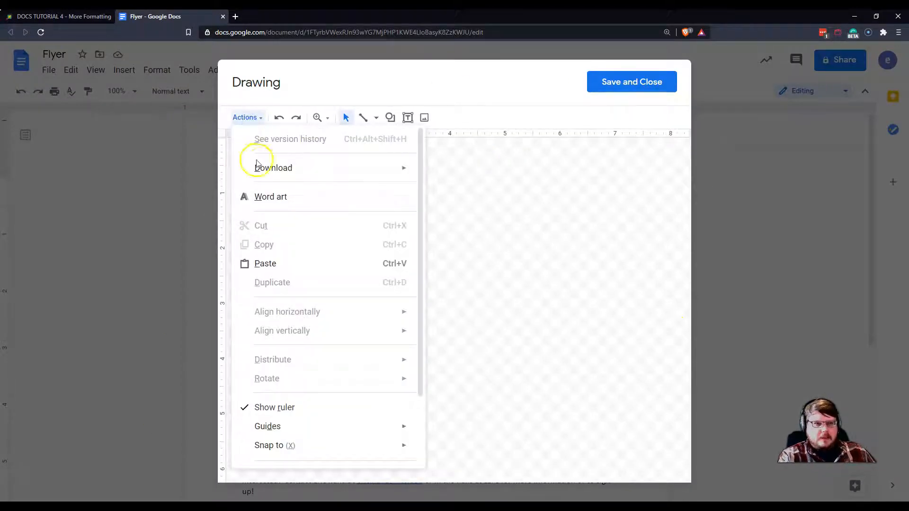
click(267, 198)
text(Qu)
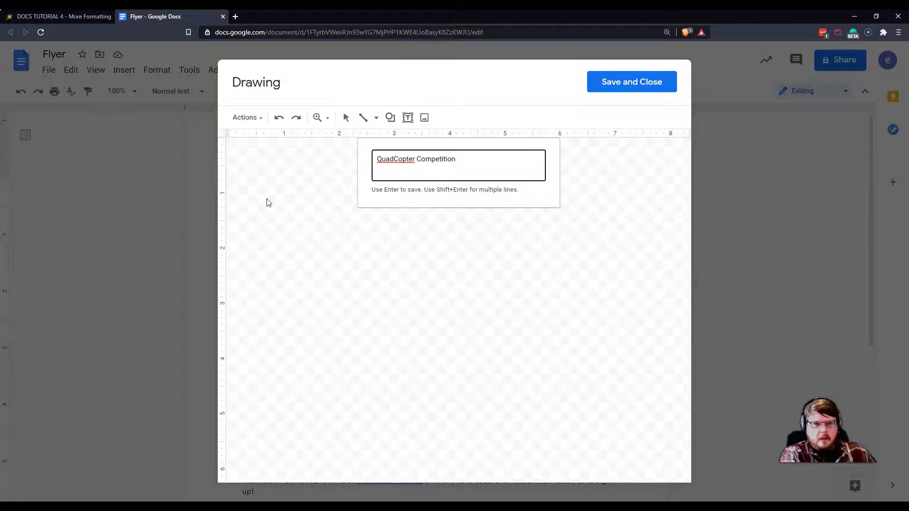
text(adCopter Competition)
key(Return)
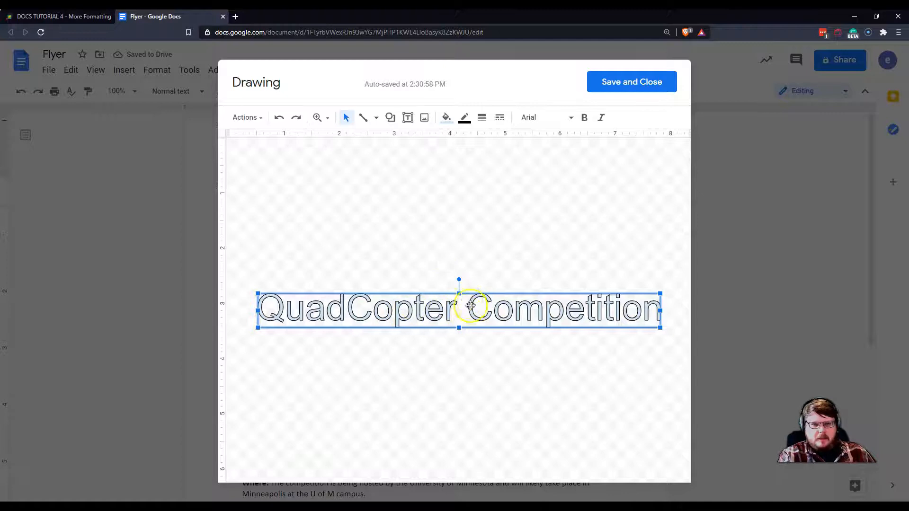
Give the word art title a light yellow fill and a dark red outline.
click(447, 117)
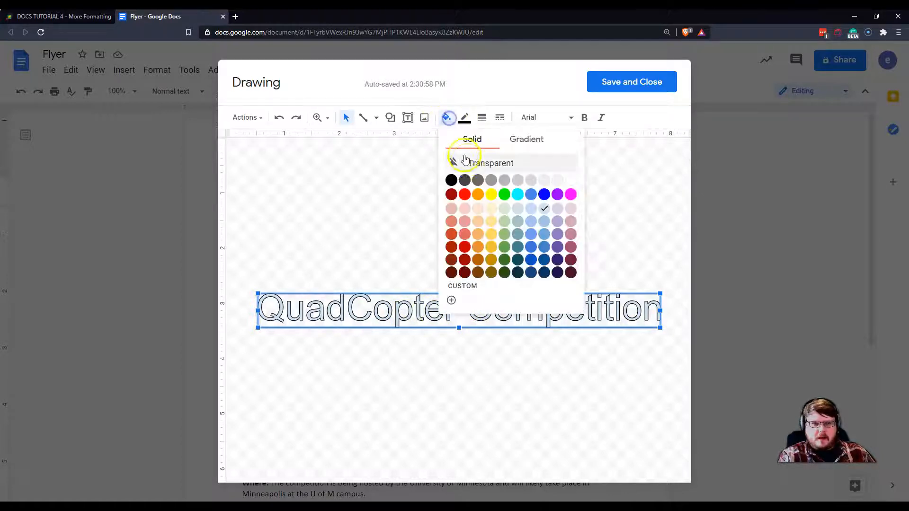
click(493, 212)
click(464, 118)
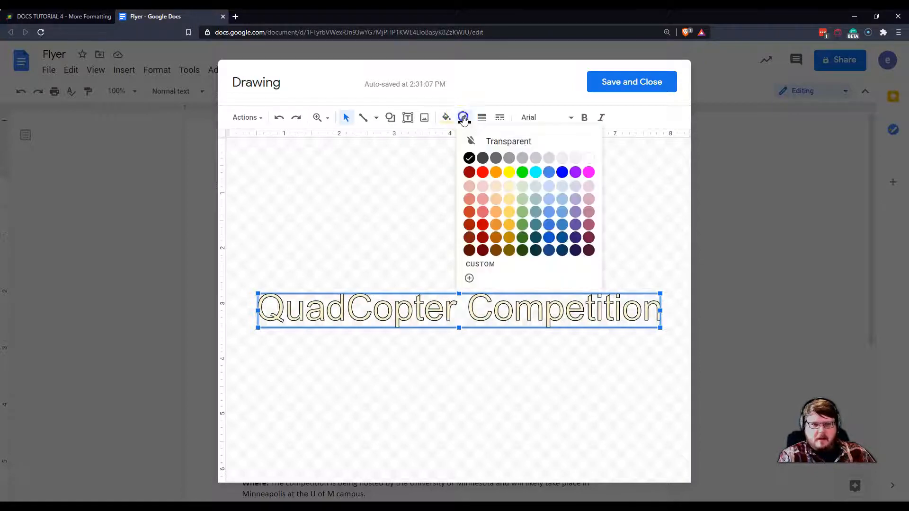
click(488, 242)
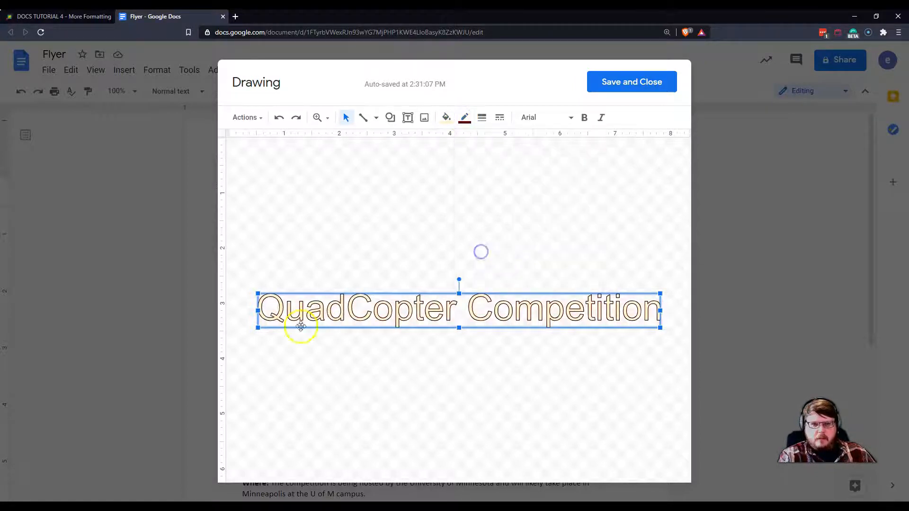
Try a dark orange outline and a dark blue fill on the word art title, and undo the fill.
click(464, 117)
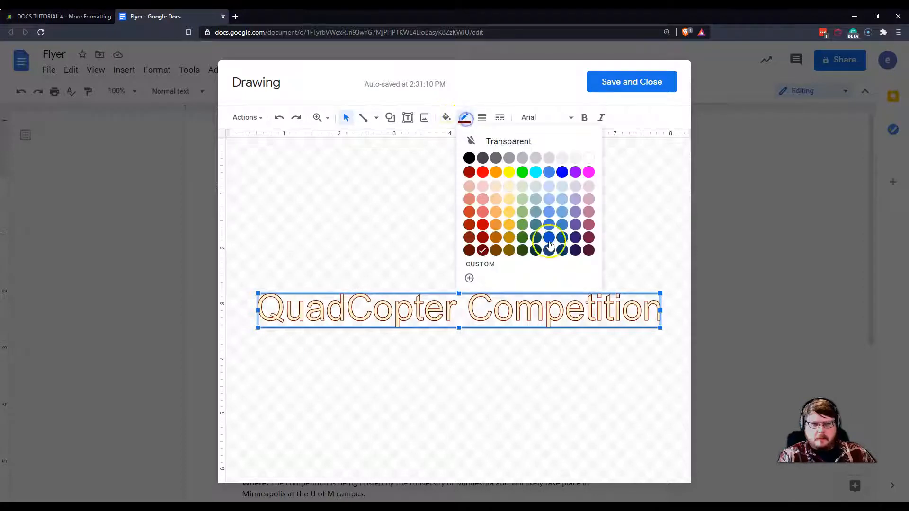
click(496, 251)
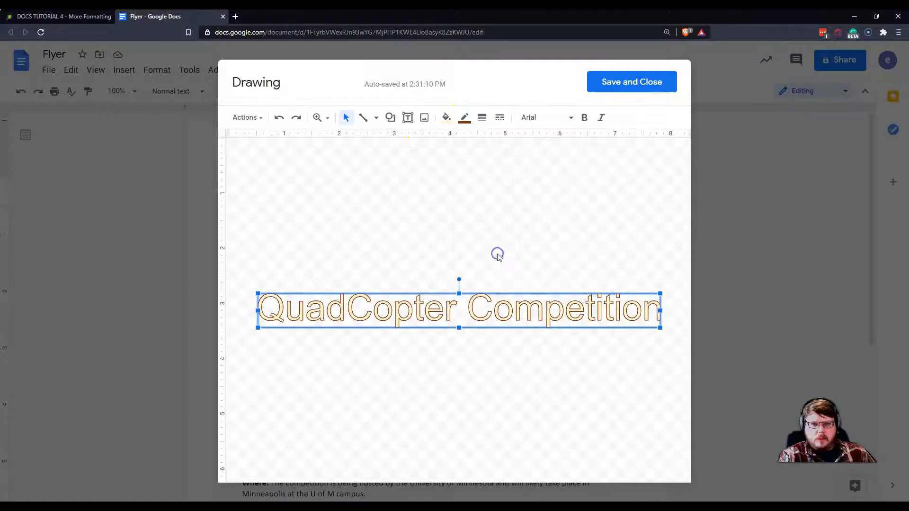
click(447, 117)
click(544, 273)
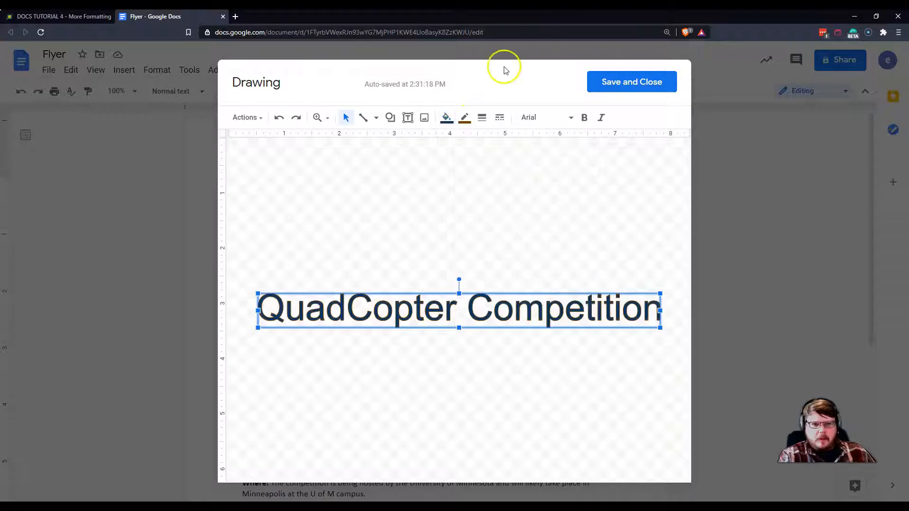
key(ctrl+z)
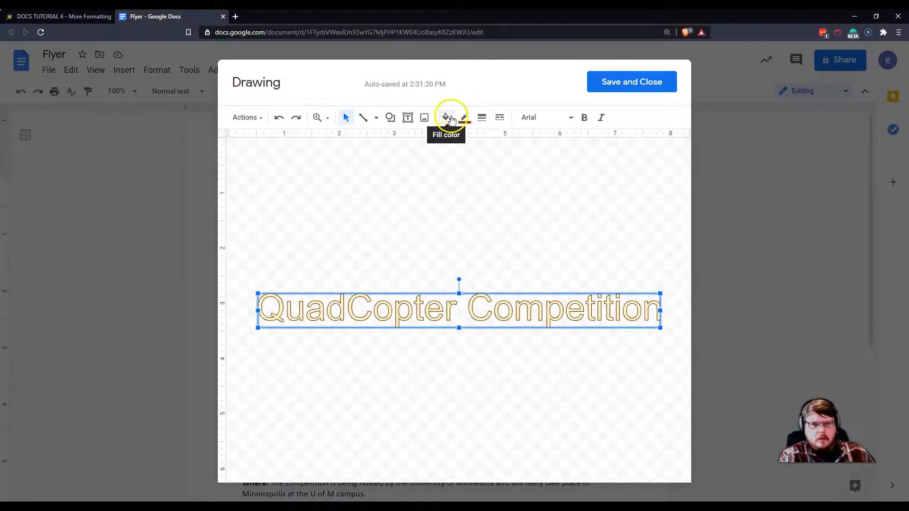
Give the word art title a dark blue outline and save the drawing into the document.
click(465, 118)
click(562, 251)
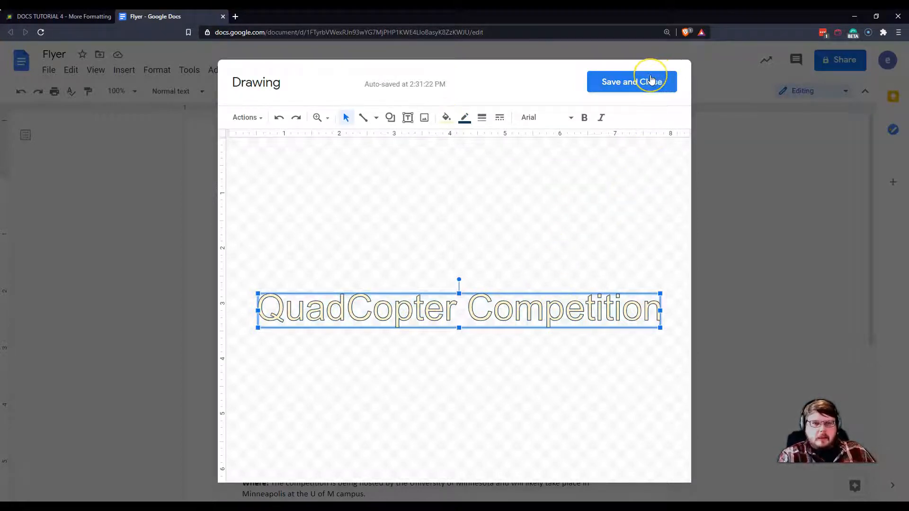
click(600, 90)
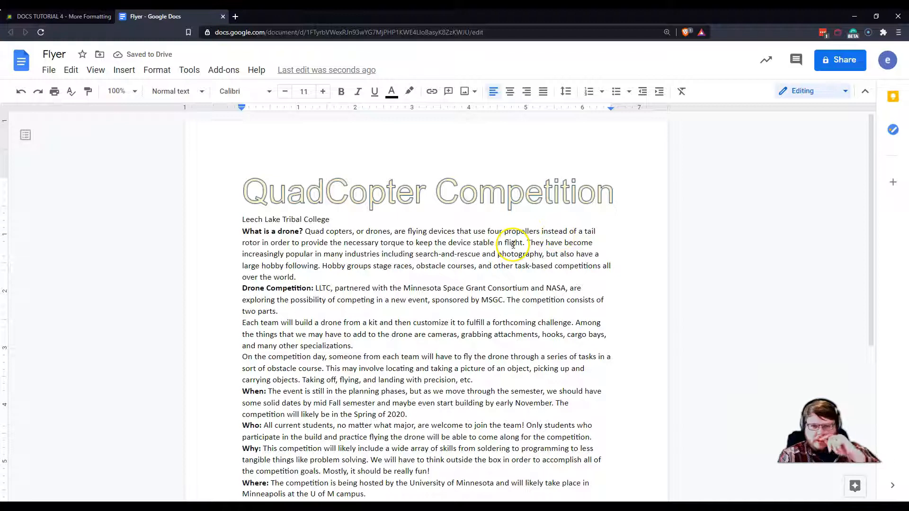
Apply the Subtitle style to the "Leech Lake Tribal College" line.
click(269, 220)
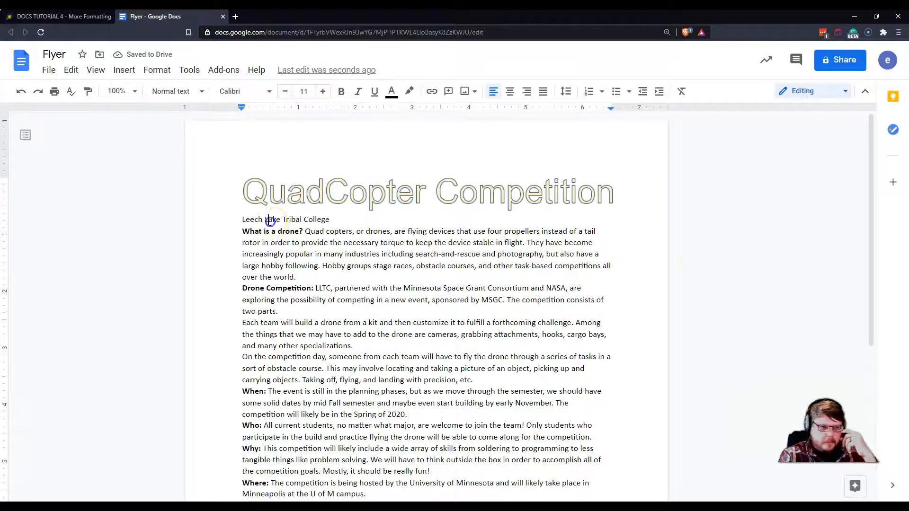
triple_click(270, 220)
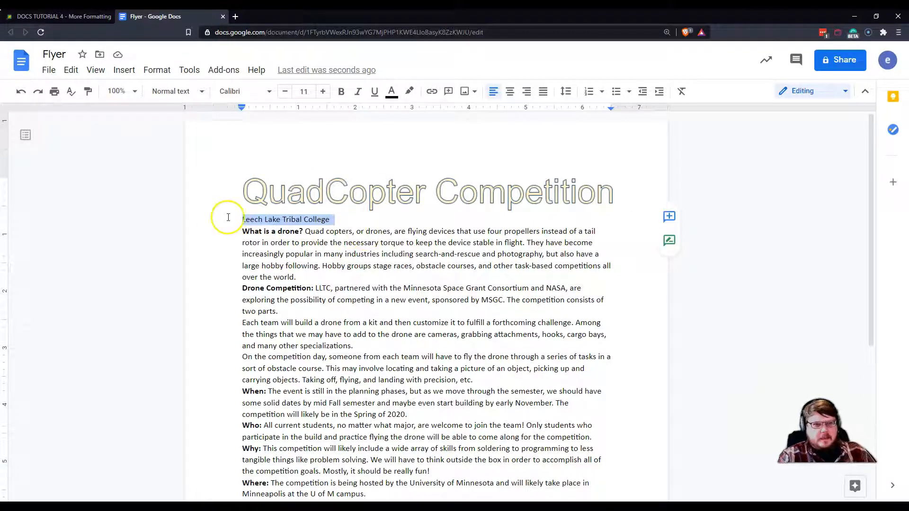
click(293, 218)
triple_click(287, 220)
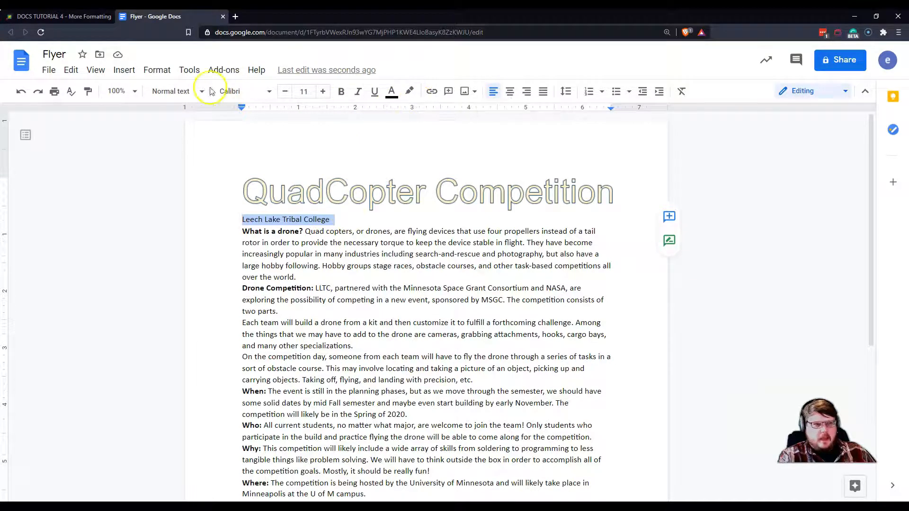
click(179, 91)
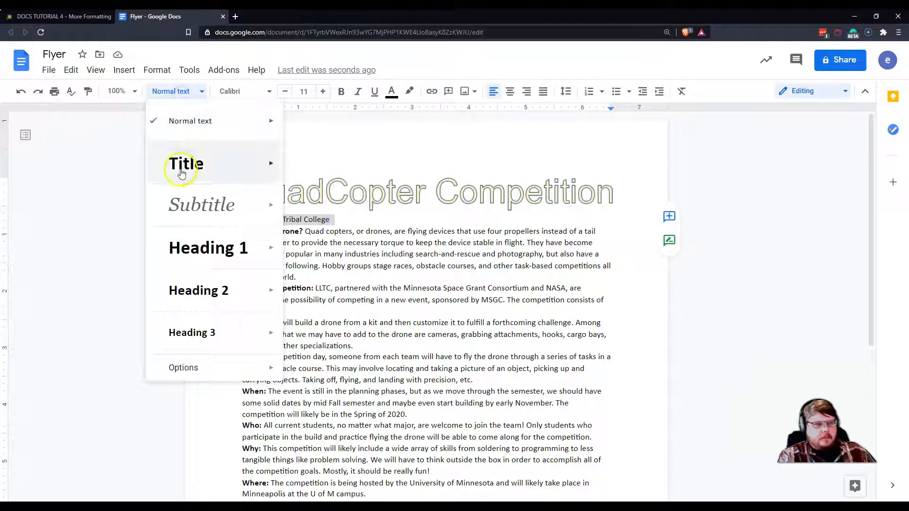
click(189, 204)
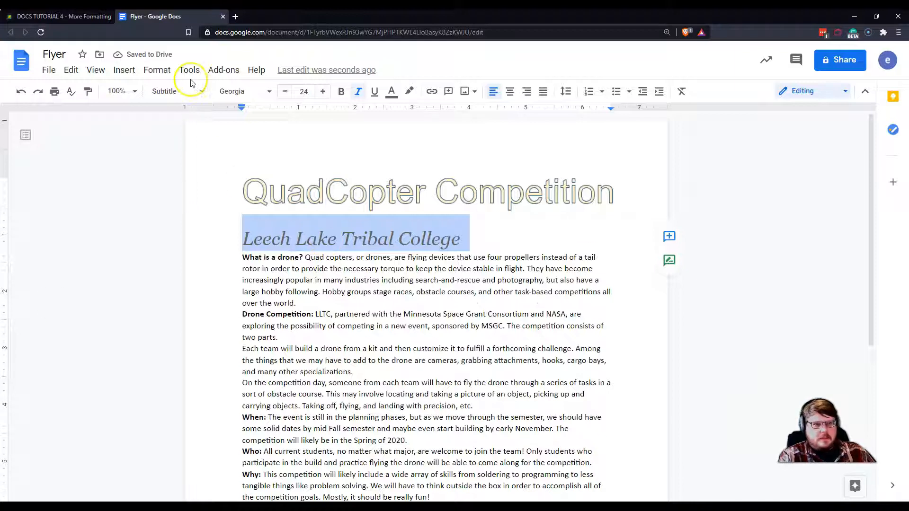
Center the "Leech Lake Tribal College" subtitle and set its font size to 12.
click(510, 91)
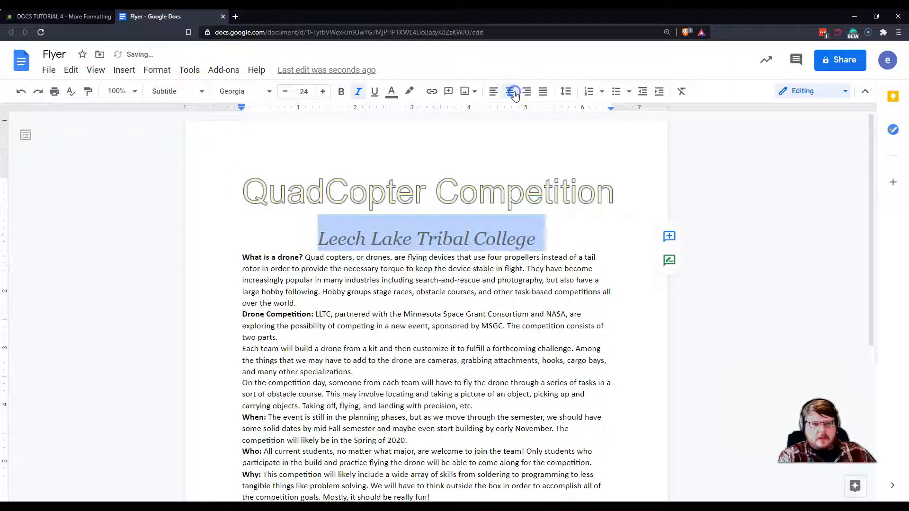
click(308, 91)
click(304, 188)
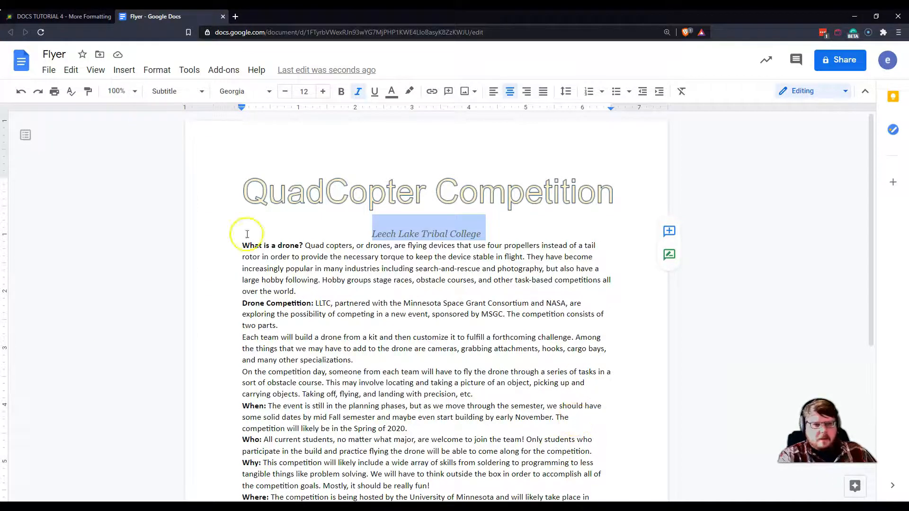
Insert a continuous section break before the "What is a drone?" paragraph.
click(243, 251)
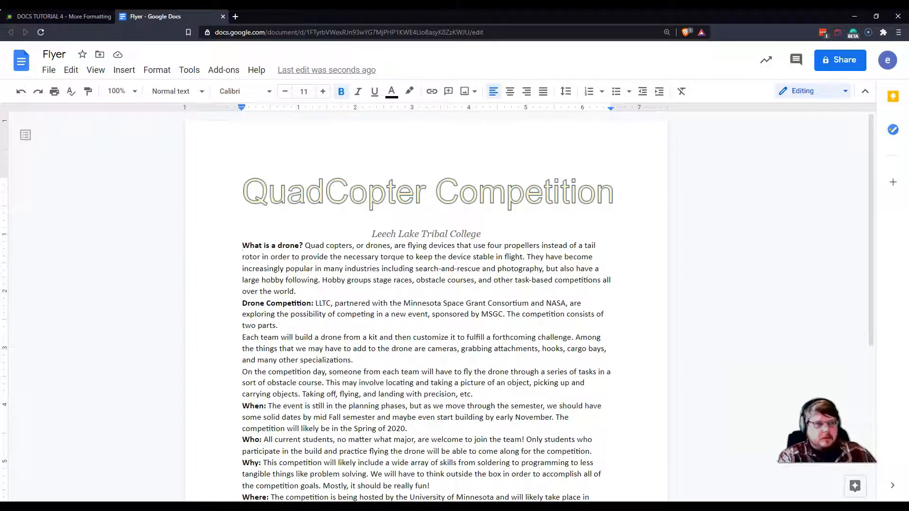
click(243, 246)
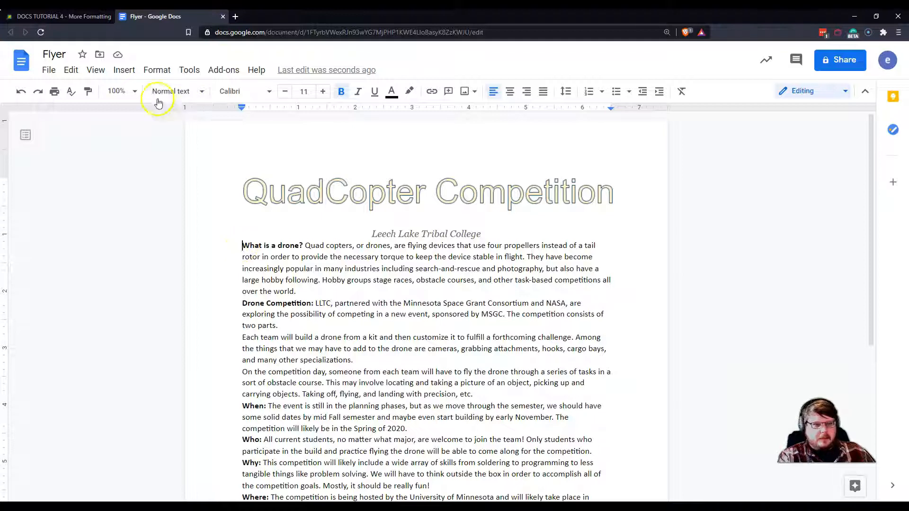
click(116, 72)
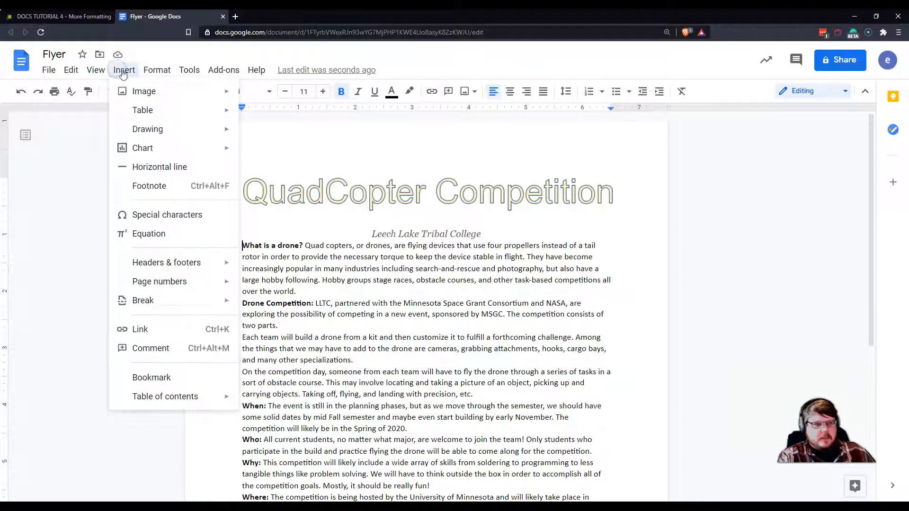
mouse_move(161, 301)
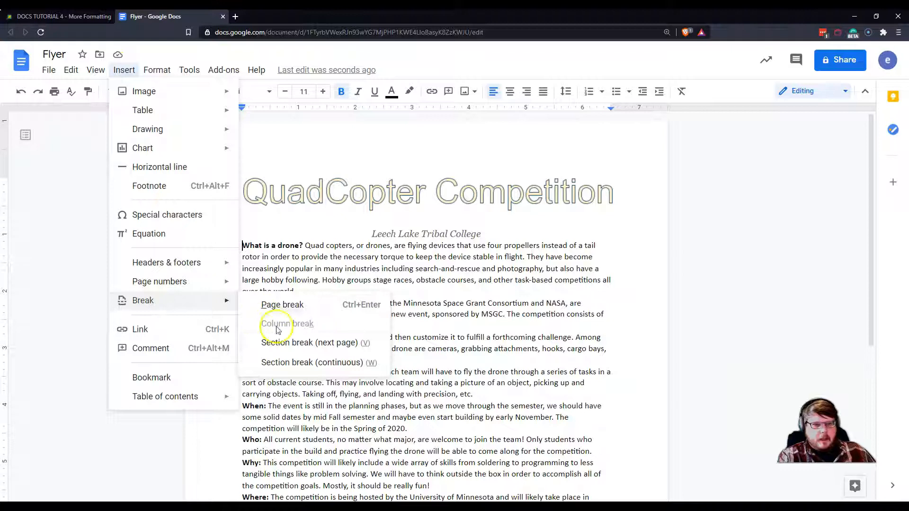
click(296, 363)
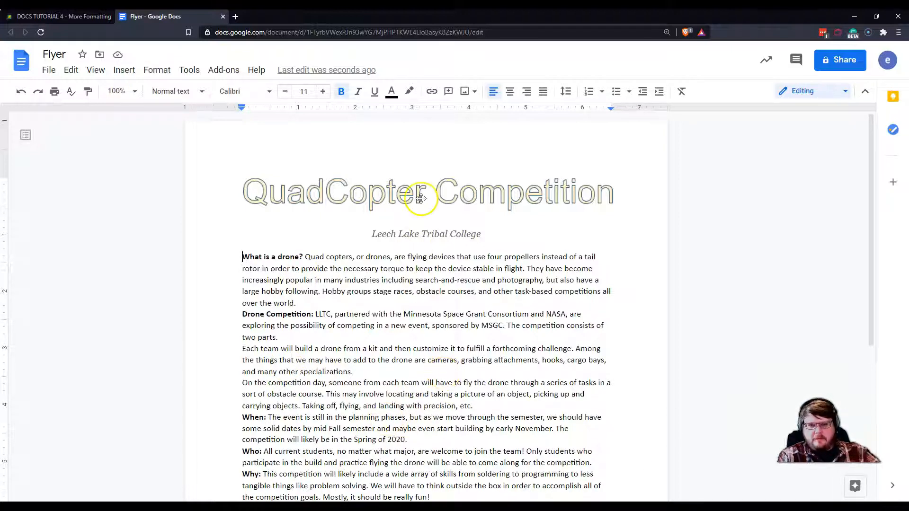
Format the body text section below the subtitle in two columns.
click(22, 485)
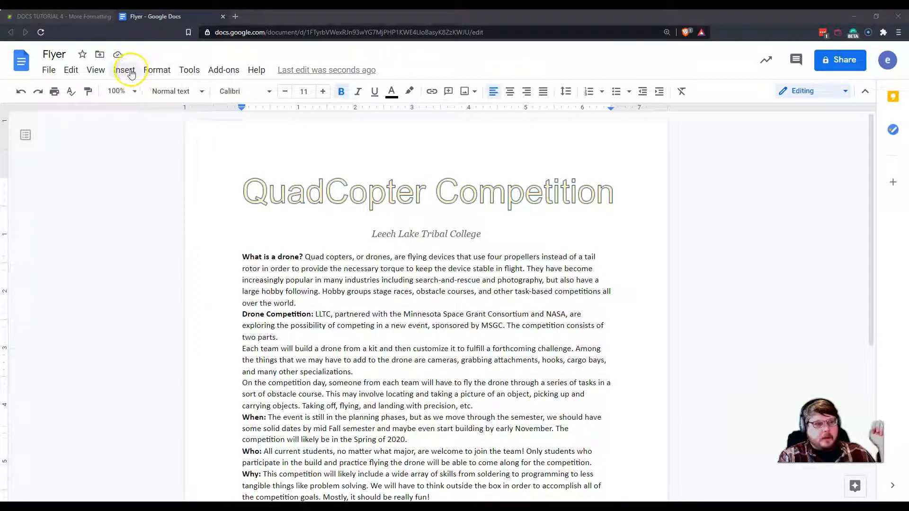
click(275, 295)
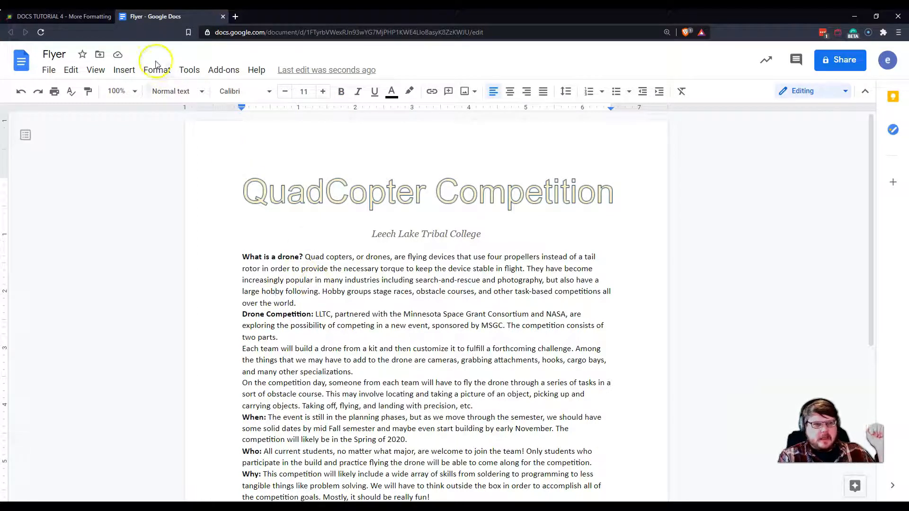
click(149, 74)
mouse_move(163, 165)
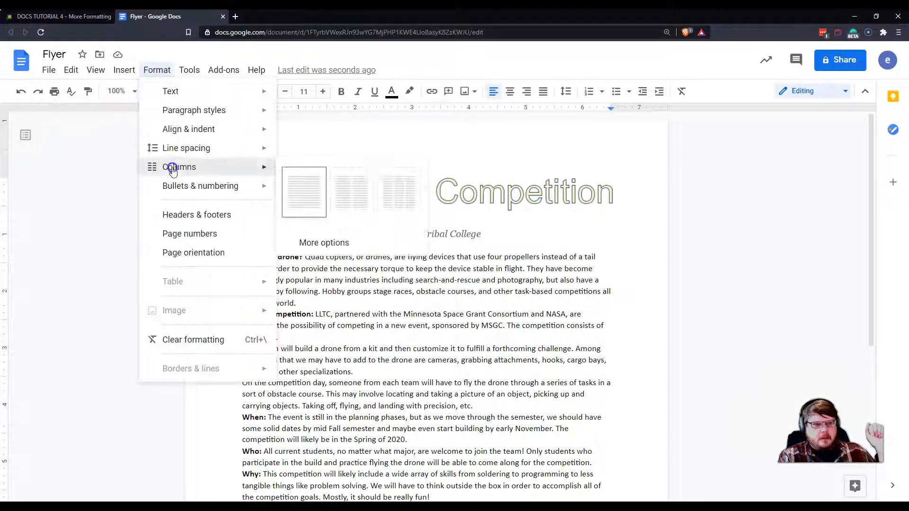
click(352, 203)
scroll(407, 234, down, 1)
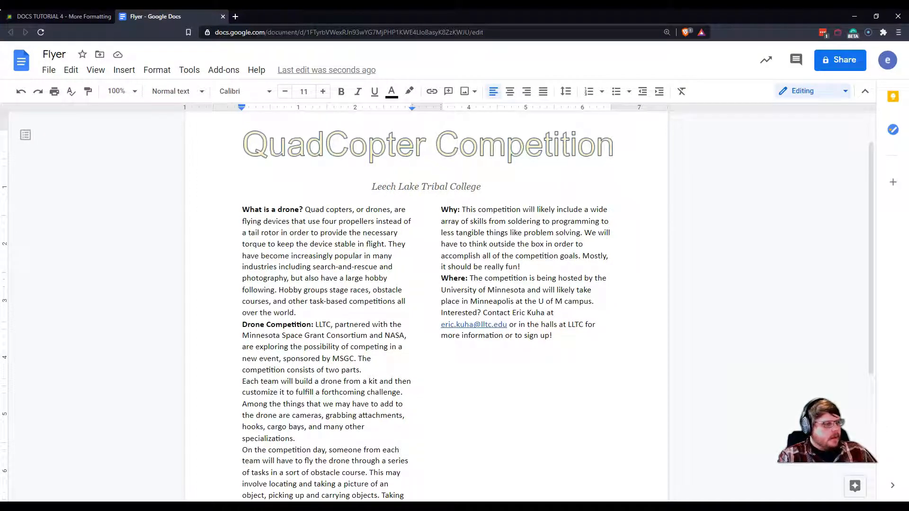
Insert a column break before the "When:" paragraph.
scroll(422, 349, down, 5)
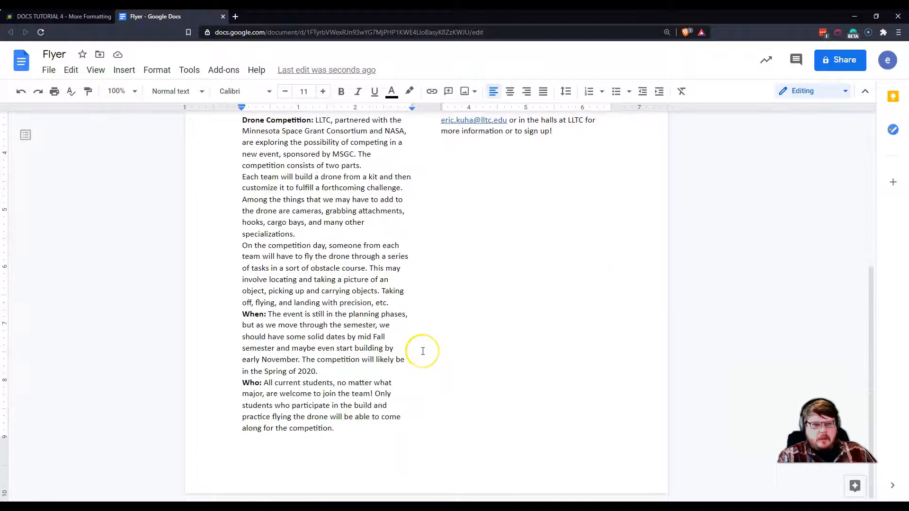
scroll(422, 350, up, 5)
scroll(422, 351, down, 4)
scroll(423, 351, up, 3)
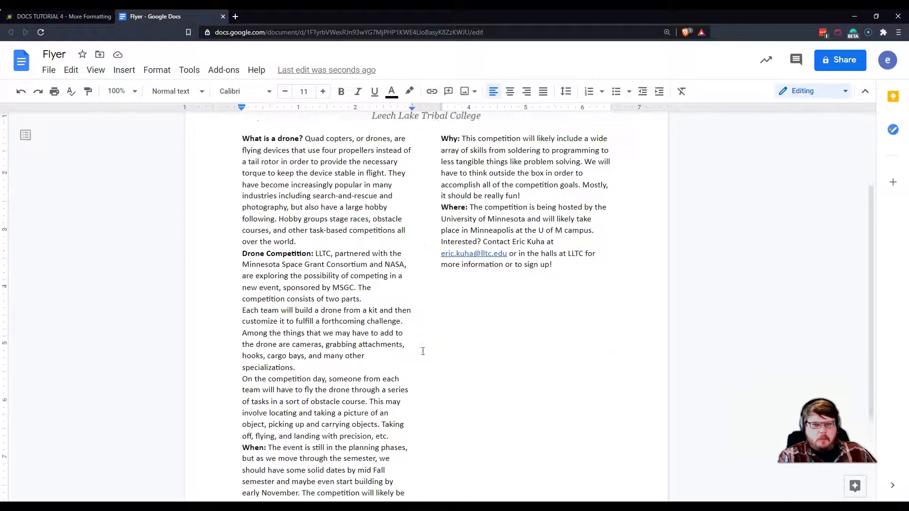
scroll(423, 351, down, 3)
click(243, 362)
click(236, 363)
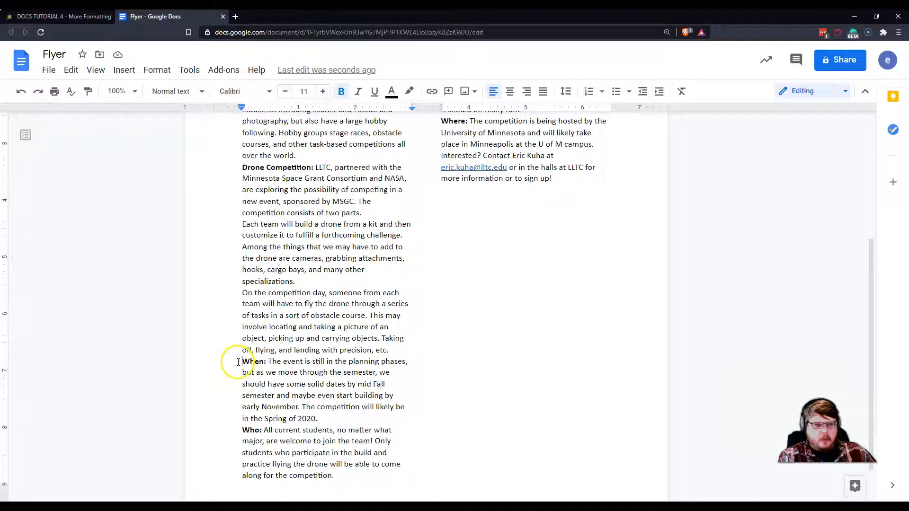
click(124, 70)
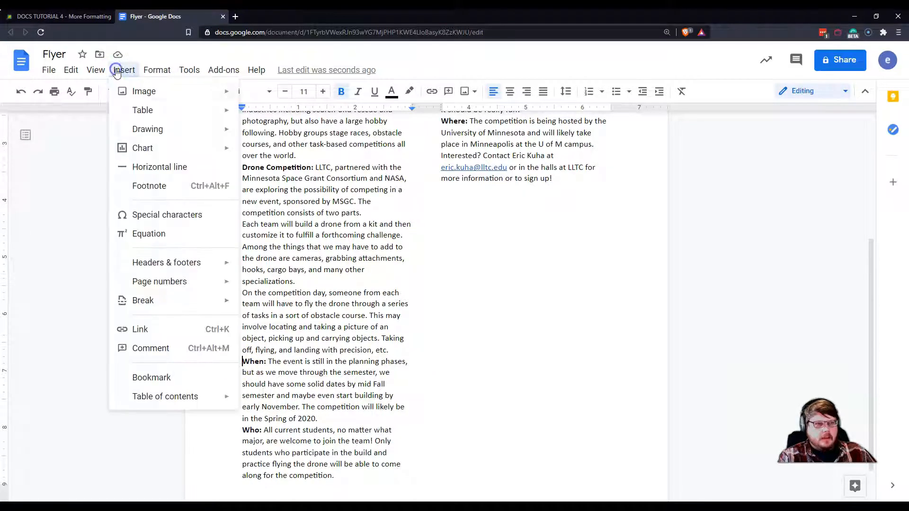
mouse_move(148, 300)
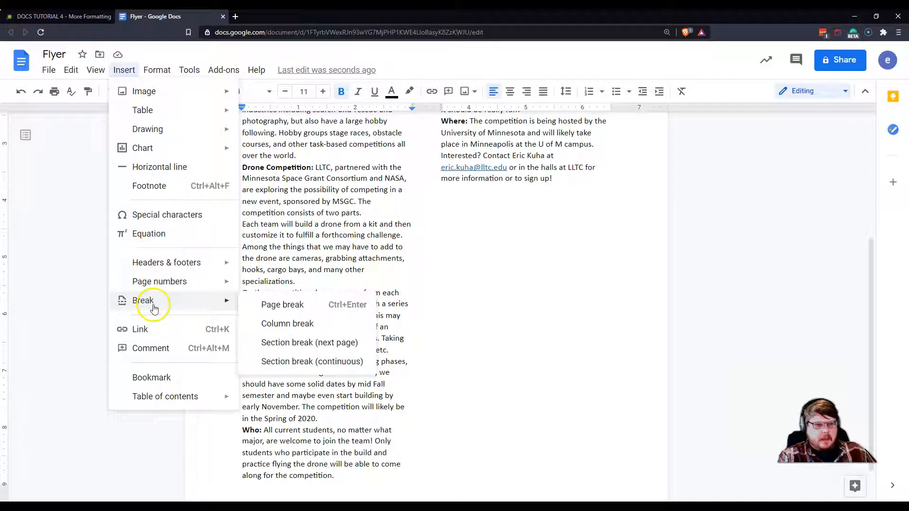
click(310, 325)
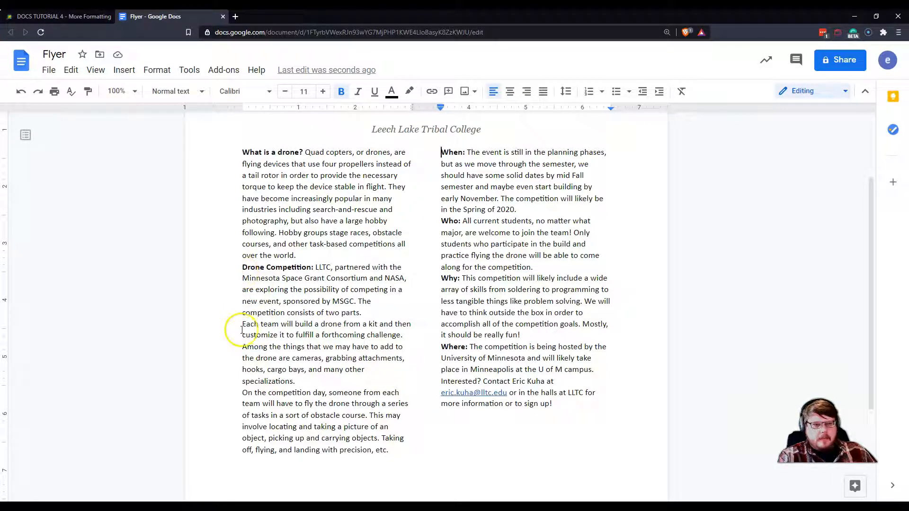
Turn the two paragraphs from "Each team will build a drone" to "landing with precision, etc." into a bulleted list.
drag(239, 330, 395, 452)
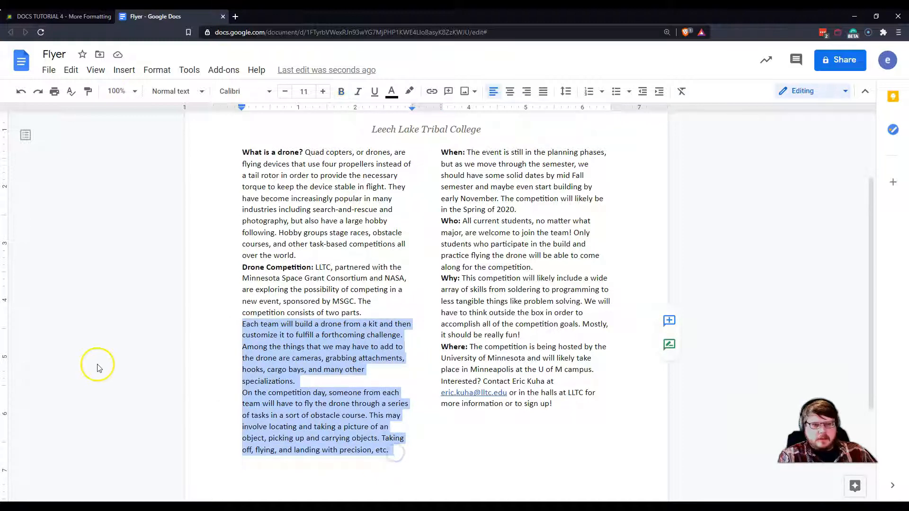
click(279, 316)
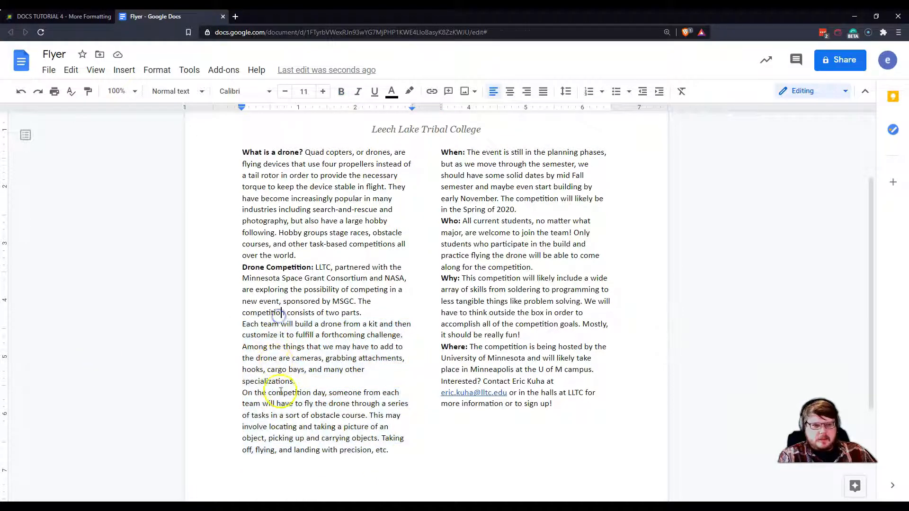
click(285, 348)
drag(243, 324, 371, 447)
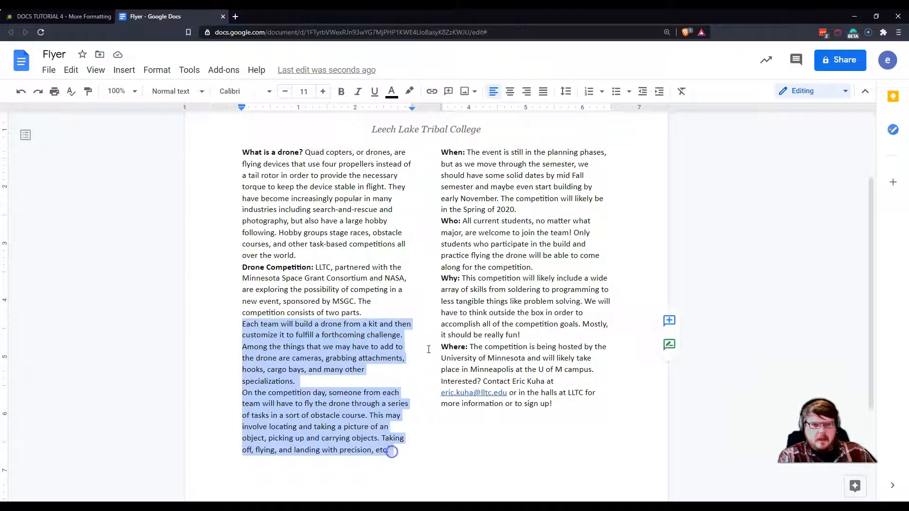
click(617, 92)
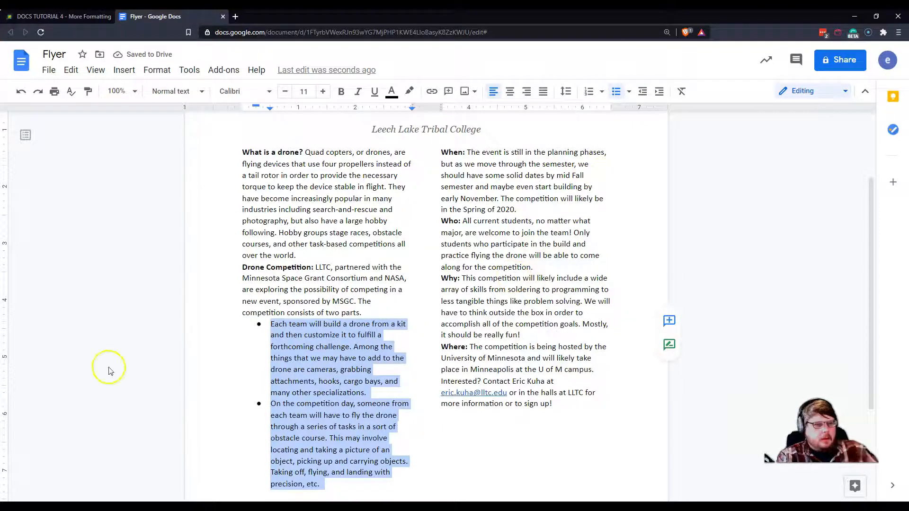
Start a new drawing to replace the initial letter W of the "What is a drone?" paragraph.
click(243, 209)
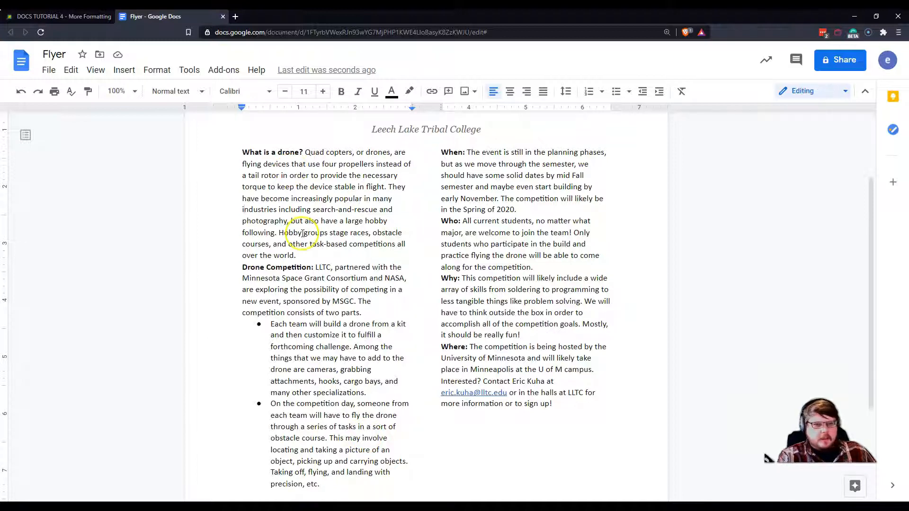
scroll(289, 232, up, 2)
drag(246, 247, 250, 246)
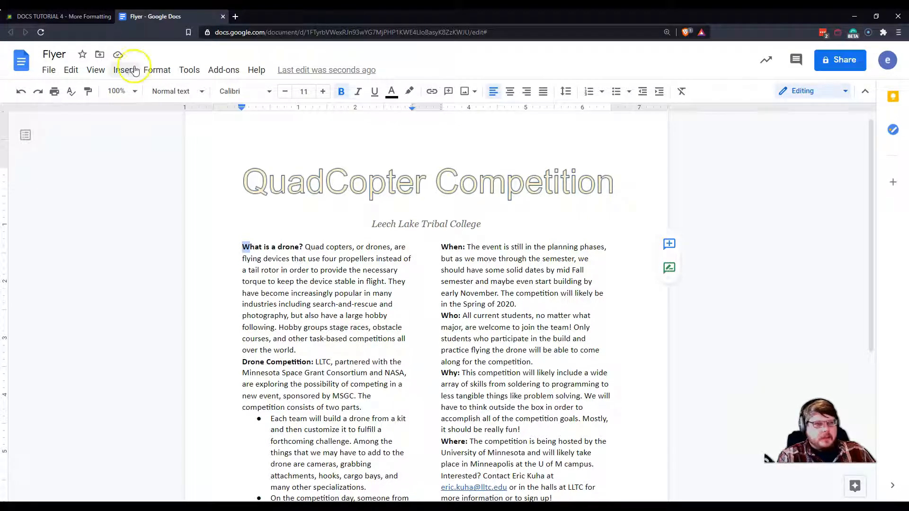
click(240, 245)
drag(240, 245, 249, 246)
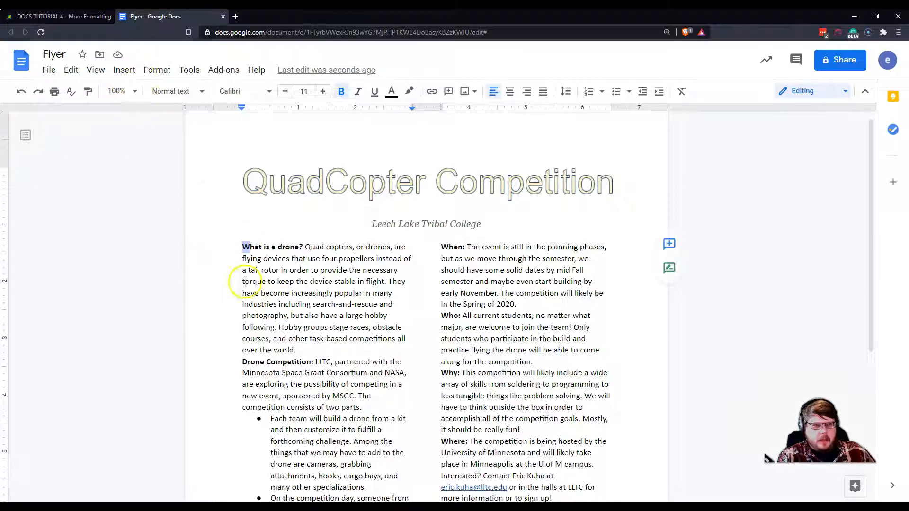
click(126, 71)
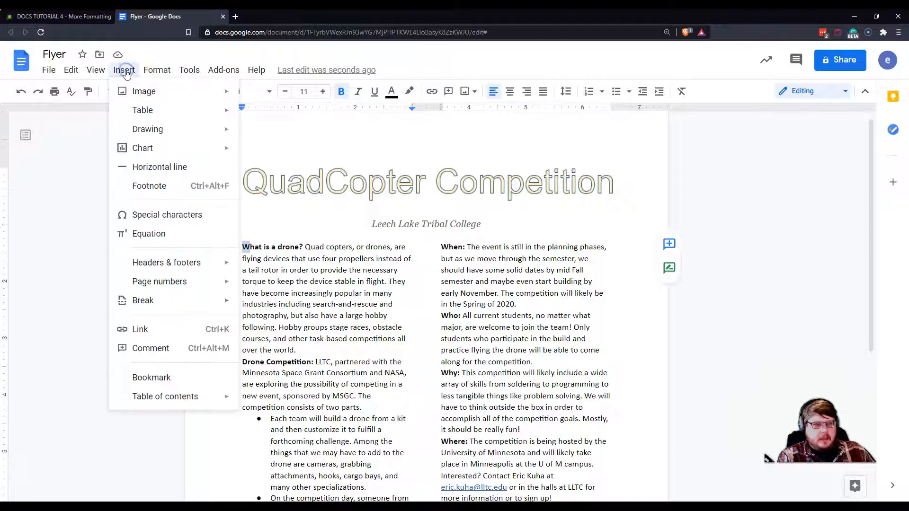
mouse_move(144, 130)
click(266, 135)
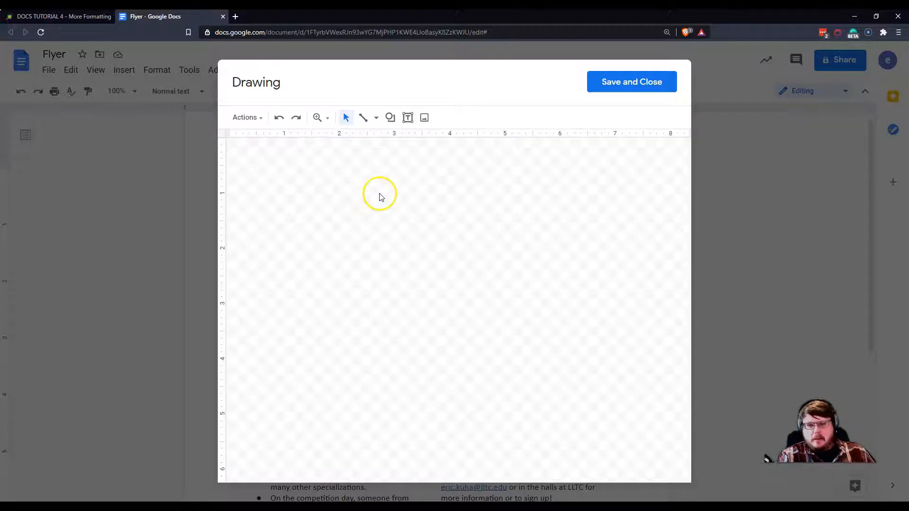
Create a word art with the single letter "W" in the drawing.
click(244, 118)
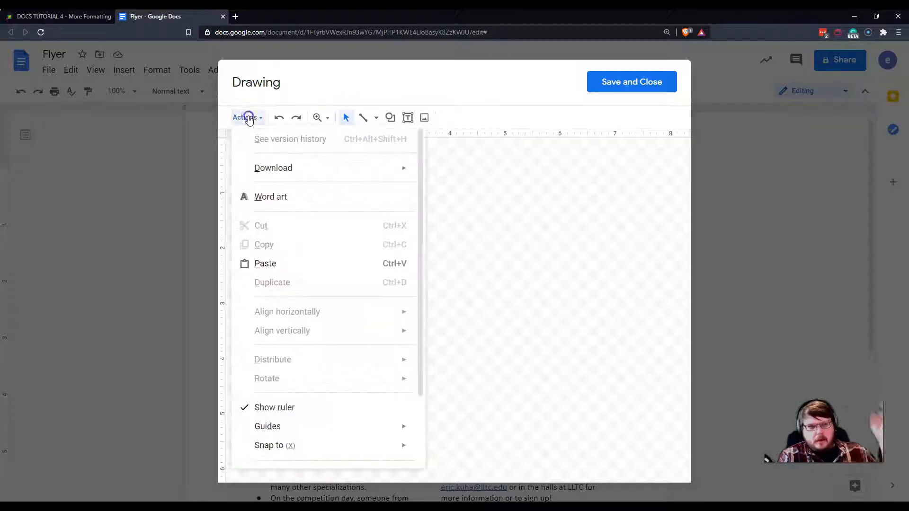
click(293, 192)
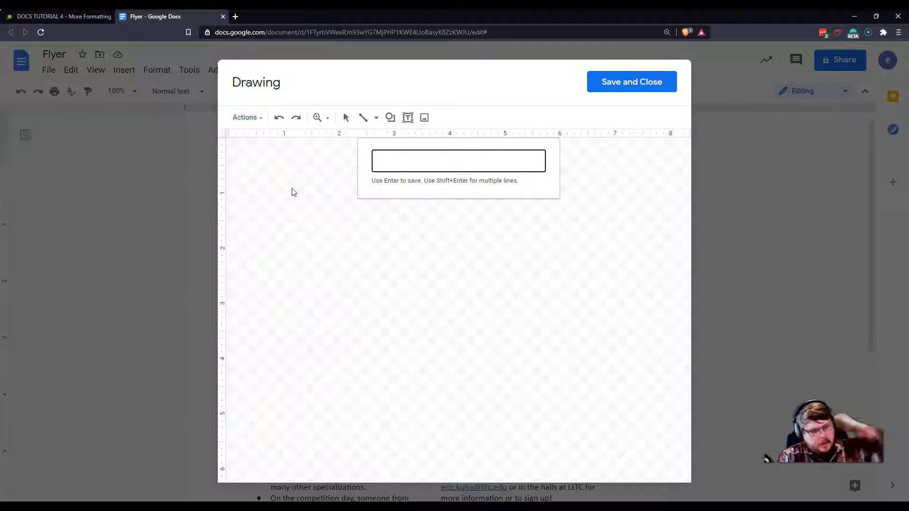
text(Hi)
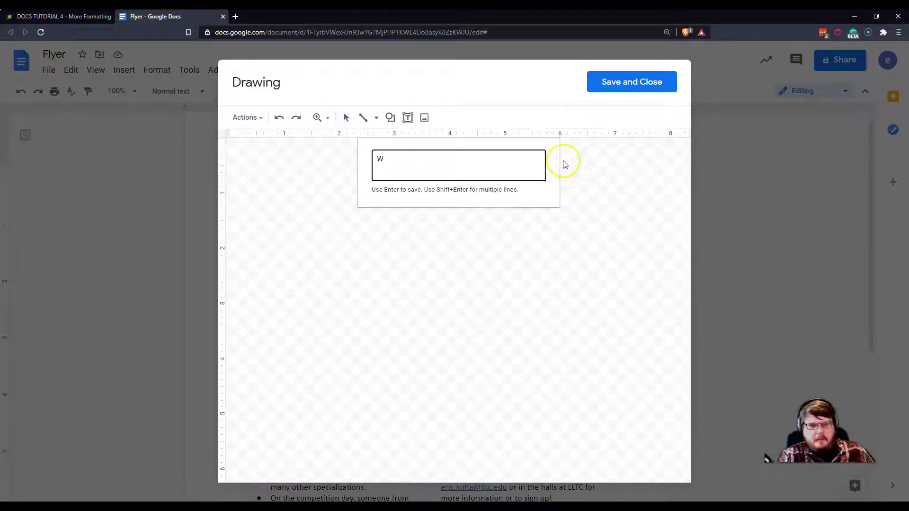
key(Return)
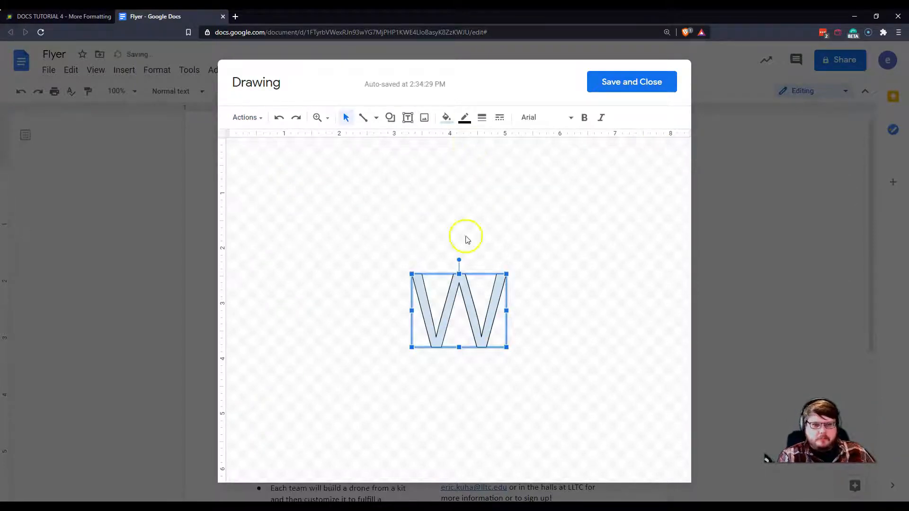
Give the W word art a solid black fill and black outline, and save the drawing into the document.
click(447, 117)
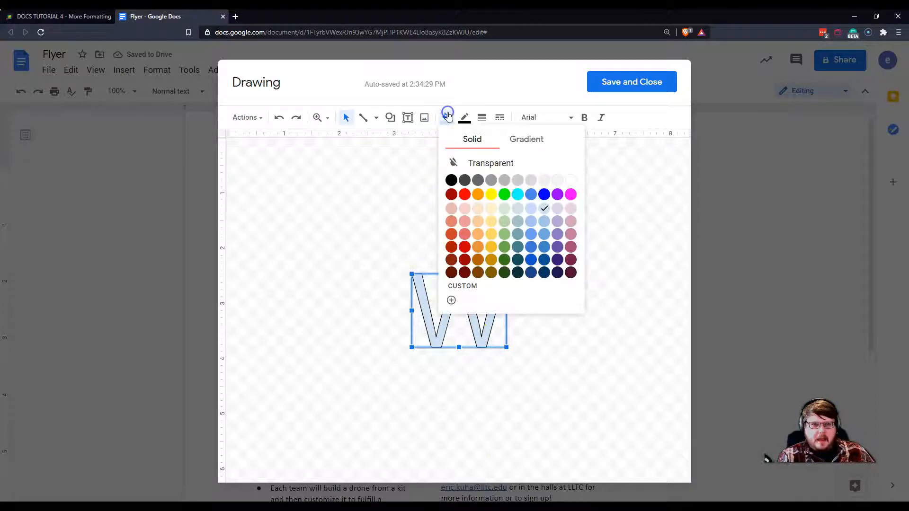
click(451, 180)
click(464, 117)
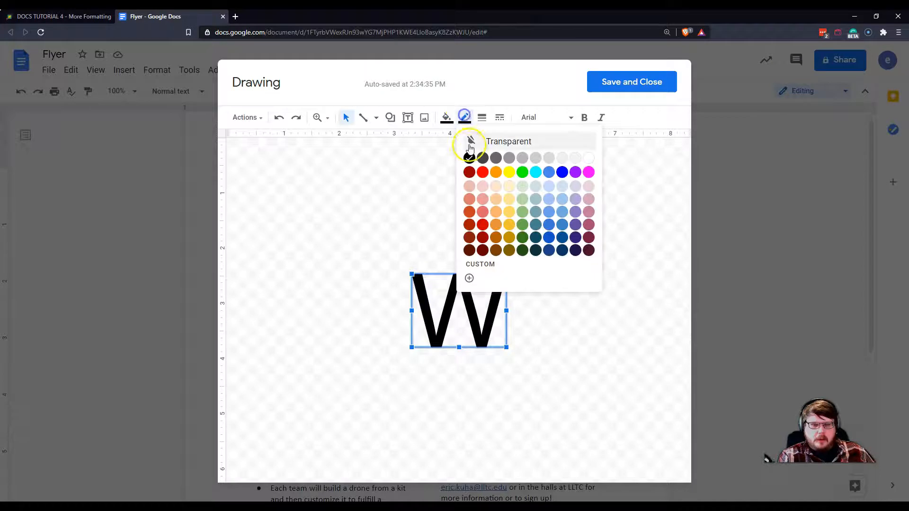
click(470, 159)
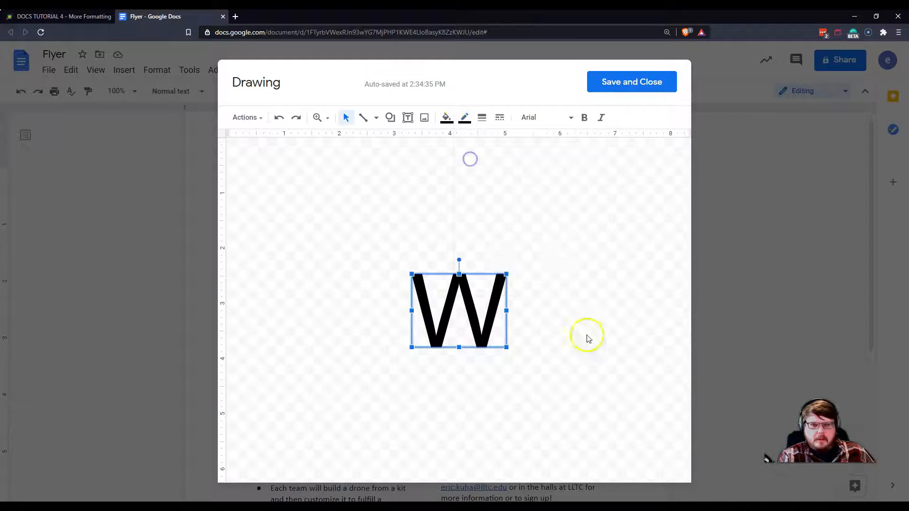
click(618, 84)
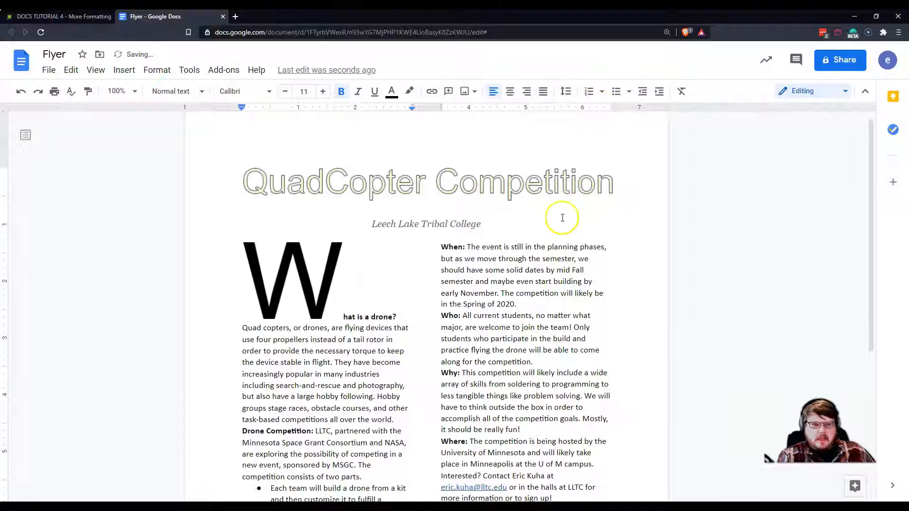
Turn the W drawing into a drop cap about two text lines tall, with wrapped text and a 0" margin.
scroll(302, 392, down, 2)
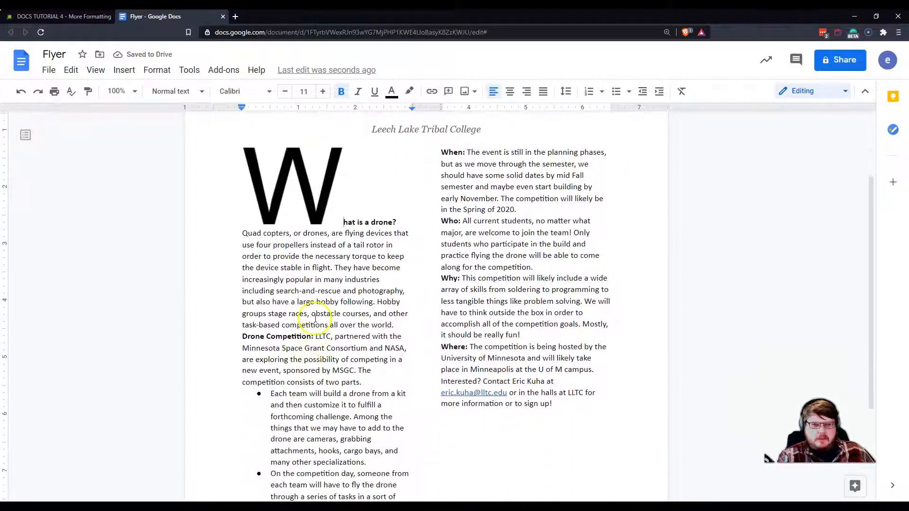
click(280, 195)
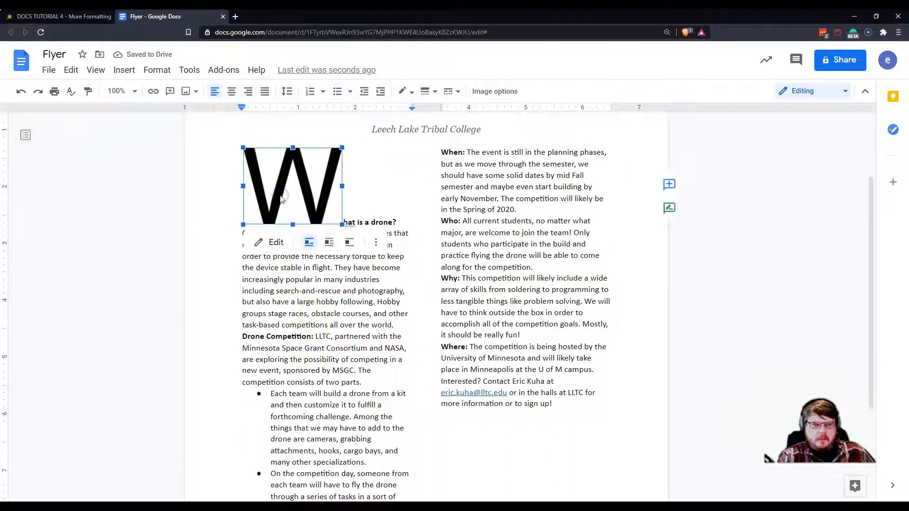
click(329, 247)
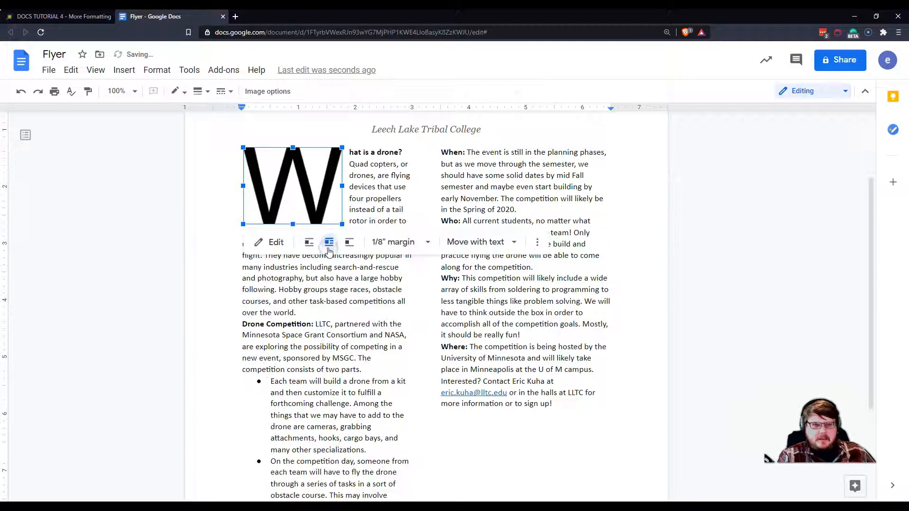
drag(341, 222, 271, 169)
click(400, 193)
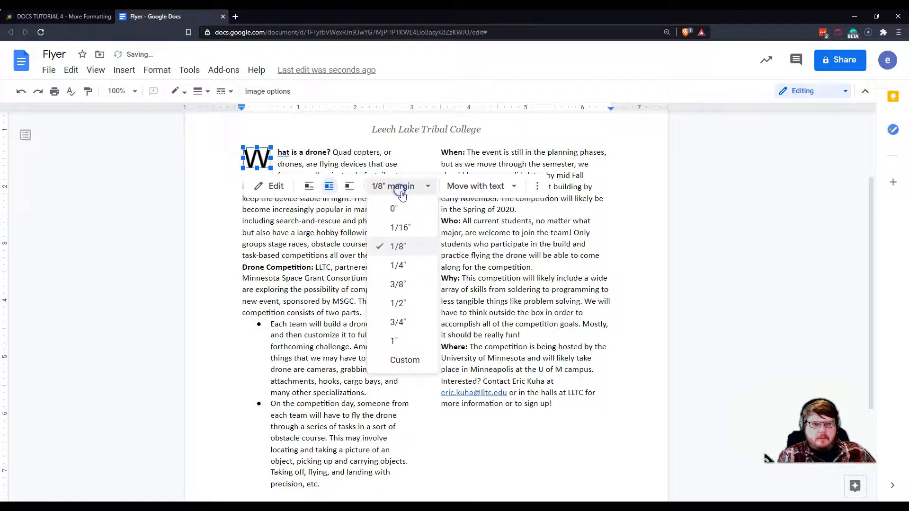
click(396, 205)
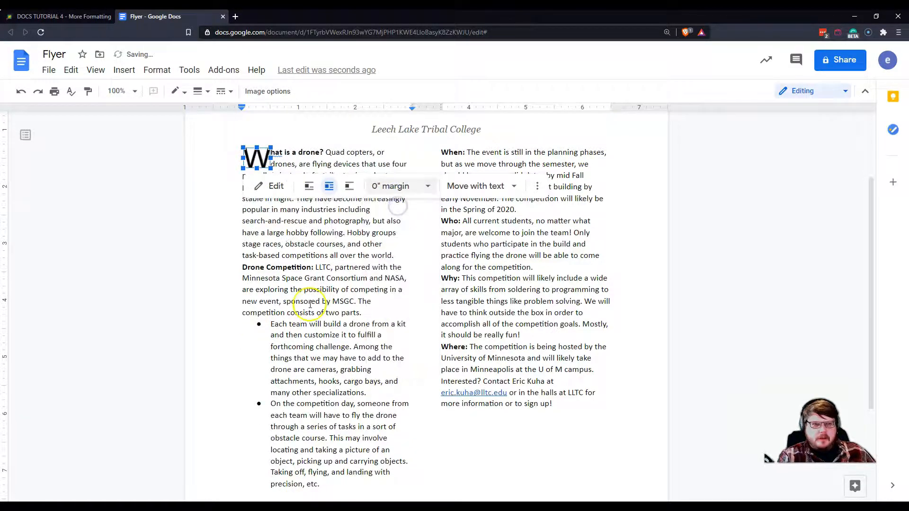
click(313, 236)
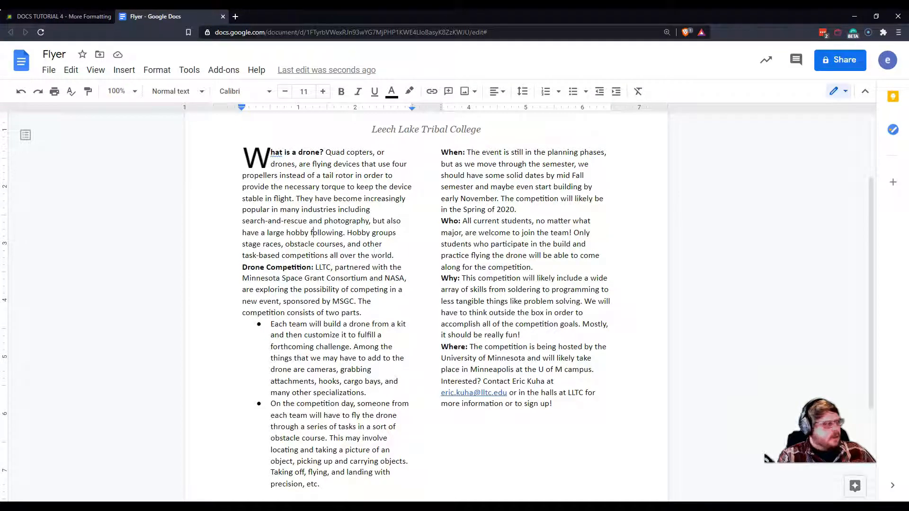
Switch to the Tutorial 4 web page and view its linked drone.jpg image in a new tab.
key(alt+Tab)
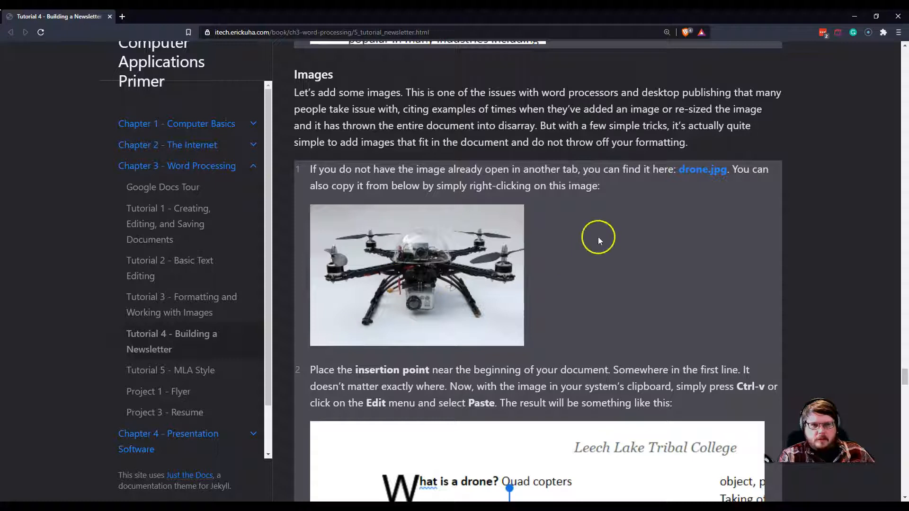
right_click(694, 174)
click(705, 180)
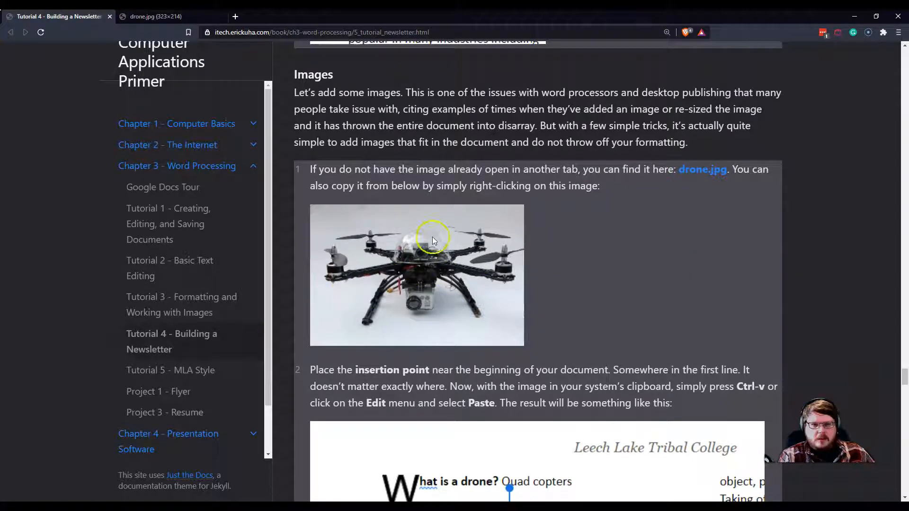
click(171, 16)
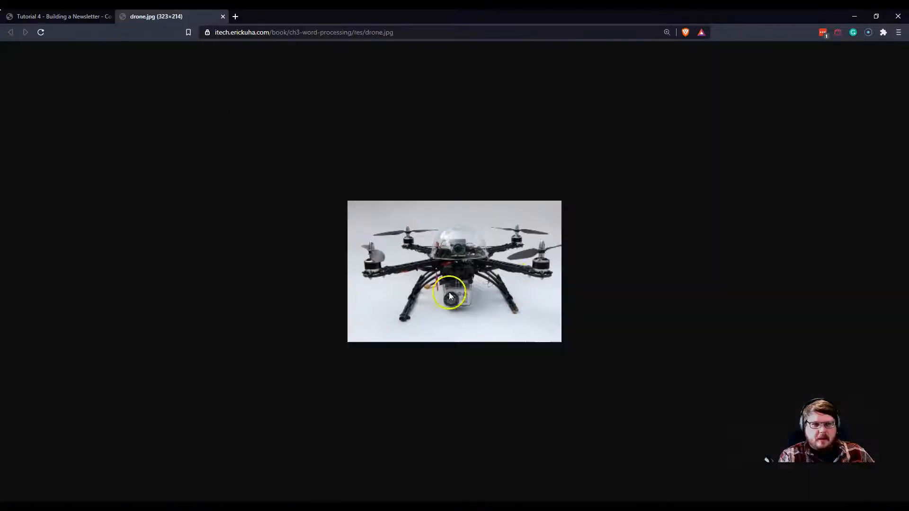
click(58, 17)
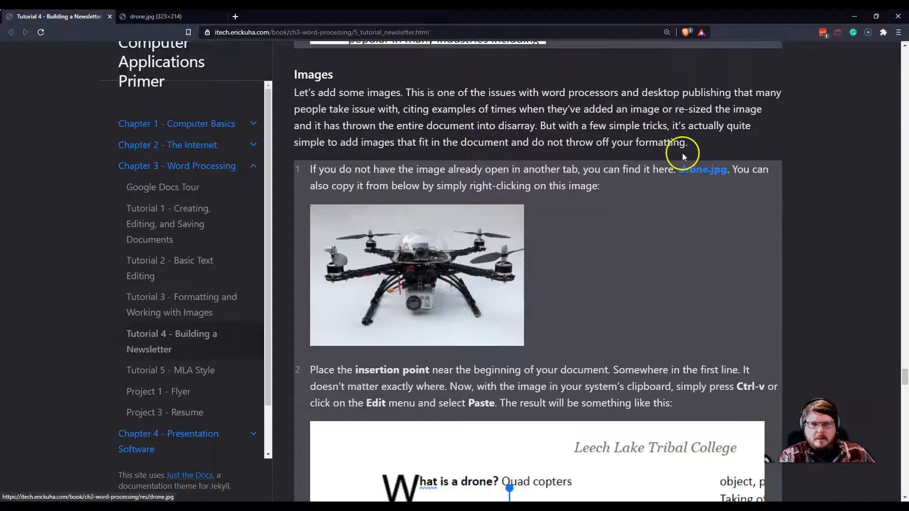
Copy the drone image from the tutorial page and paste it into the Flyer document's first body line after "Quad copters, or".
right_click(410, 236)
click(385, 237)
right_click(381, 233)
click(401, 263)
key(alt+Tab)
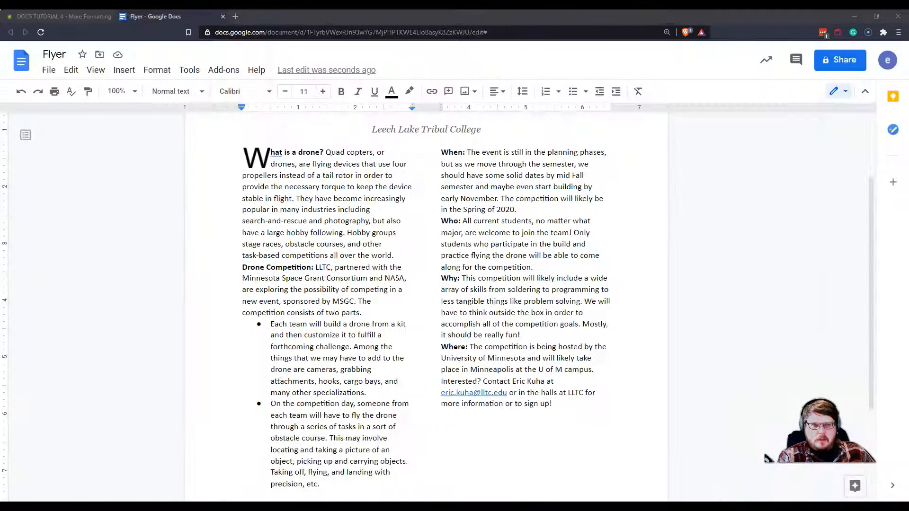
click(382, 152)
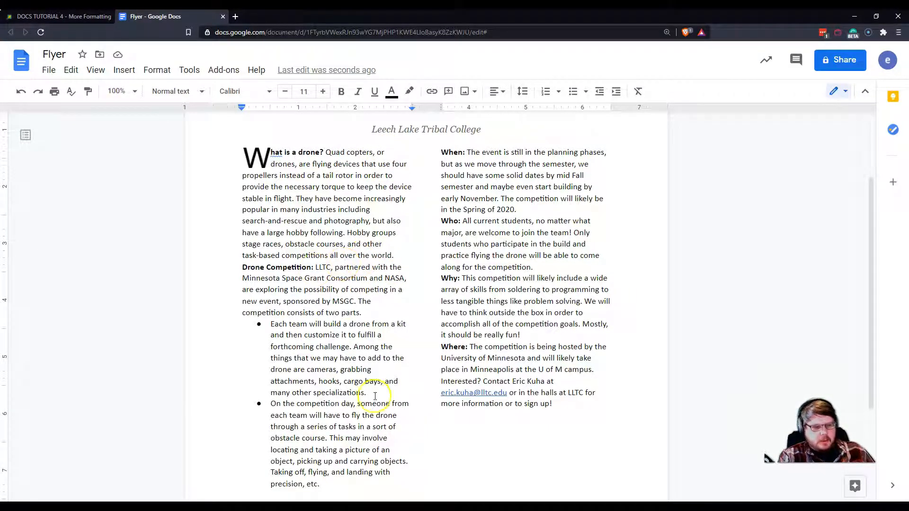
key(ctrl+v)
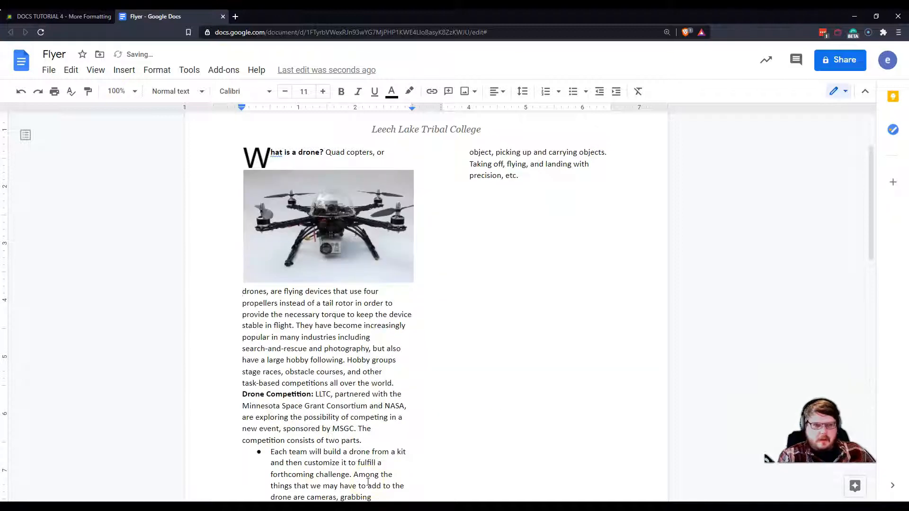
Shrink the pasted drone image proportionally and wrap the text around it.
click(297, 199)
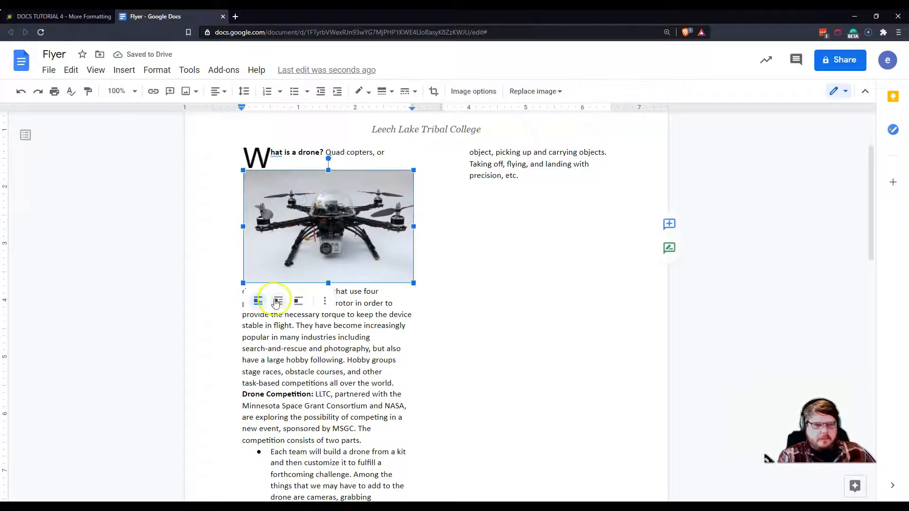
drag(401, 283, 399, 243)
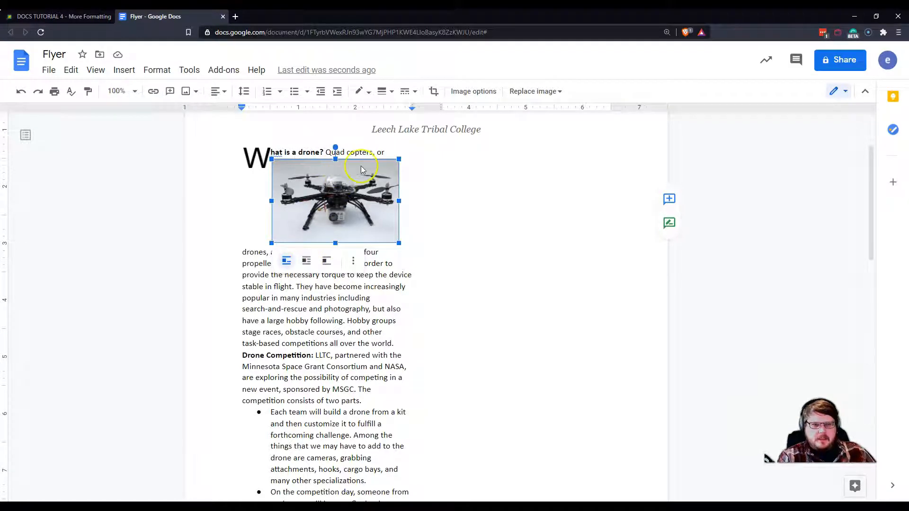
click(307, 261)
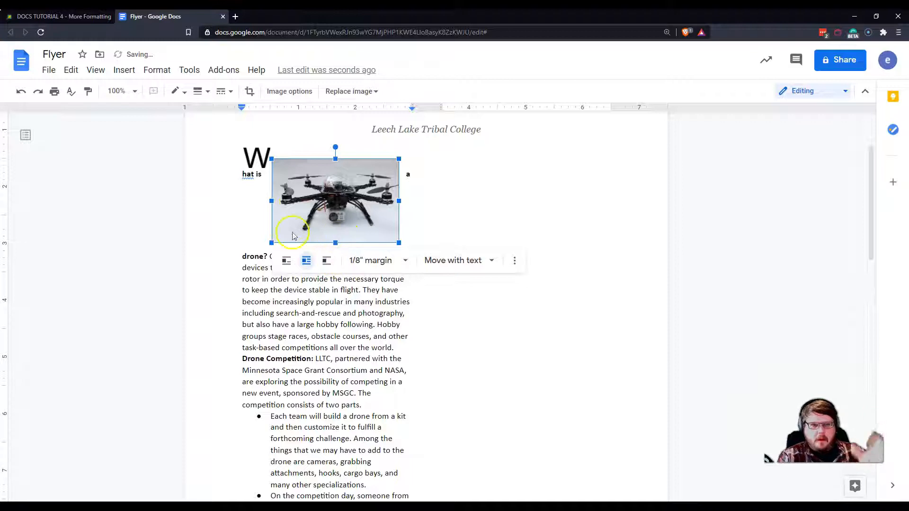
Move the drone image toward the first column's right edge and set its margin to 1/16".
drag(299, 223, 309, 220)
click(412, 258)
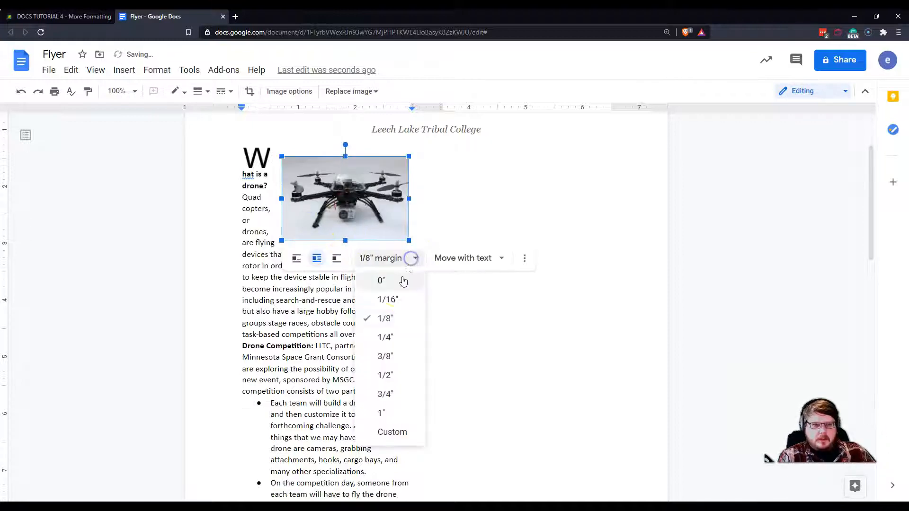
click(395, 298)
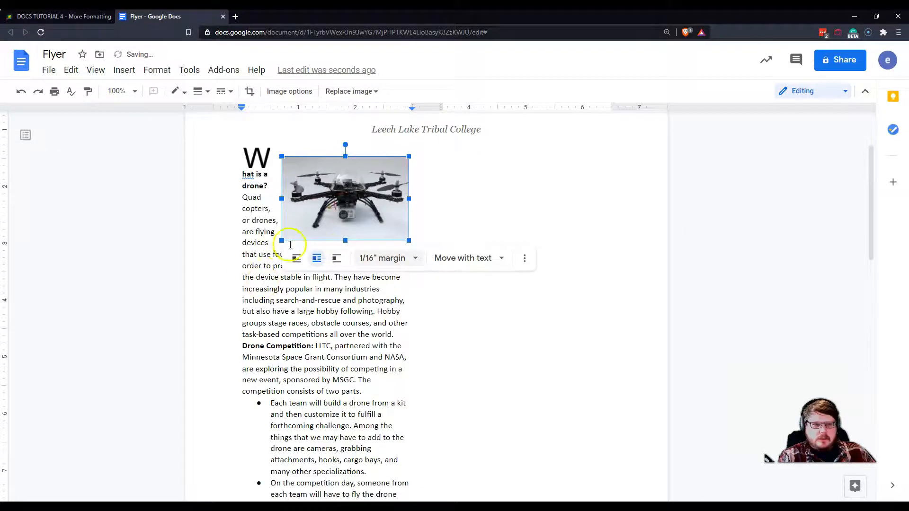
Shrink the drone image further and align it with the first column's upper right corner, at about X 2.3, Y 2.3.
drag(282, 243, 303, 227)
drag(367, 195, 371, 177)
drag(313, 215, 375, 178)
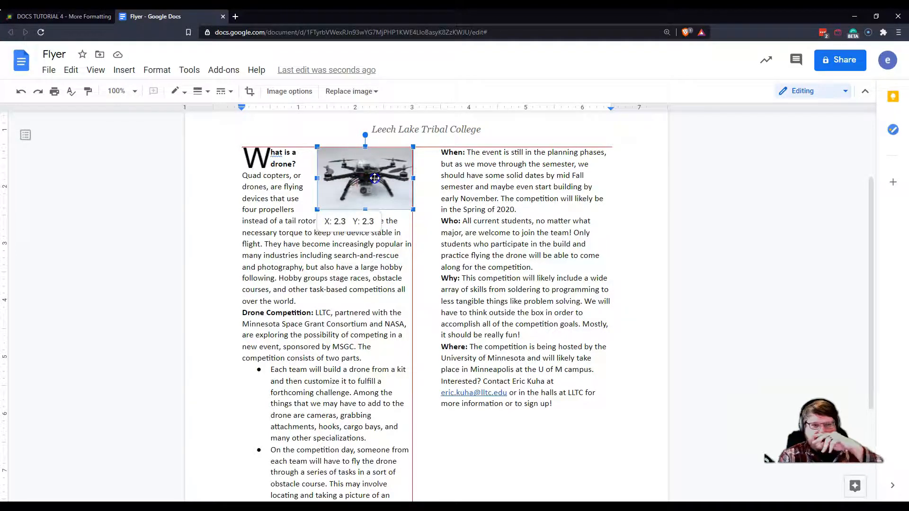
drag(375, 178, 377, 177)
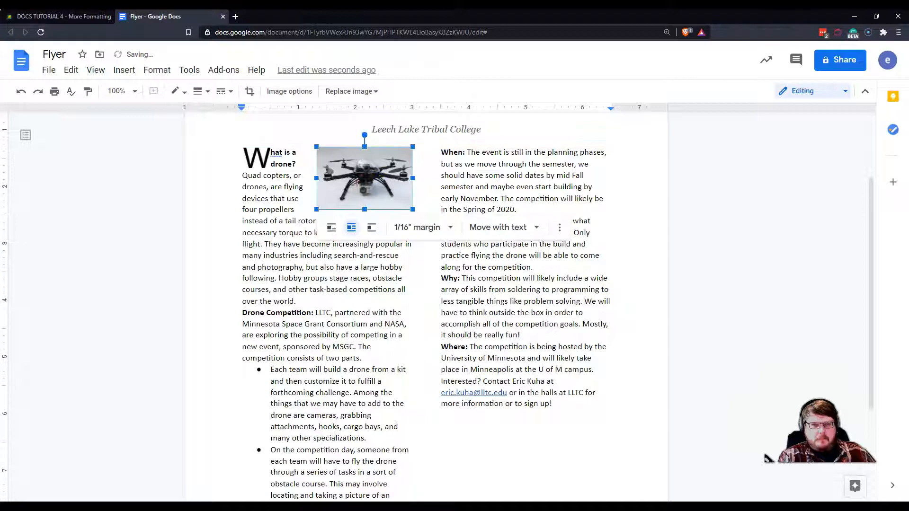
click(357, 244)
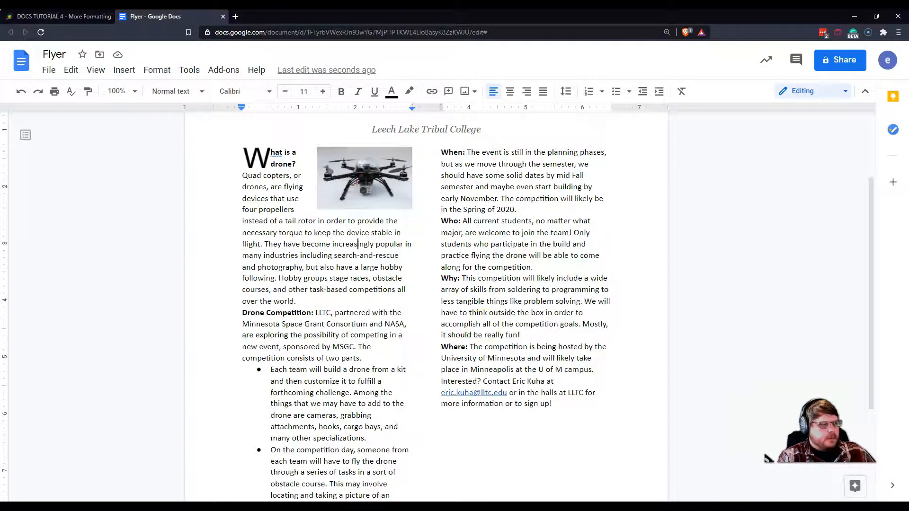
Open the tutorial page's linked soldering image in a new tab and copy the image.
drag(579, 66, 494, 10)
right_click(432, 226)
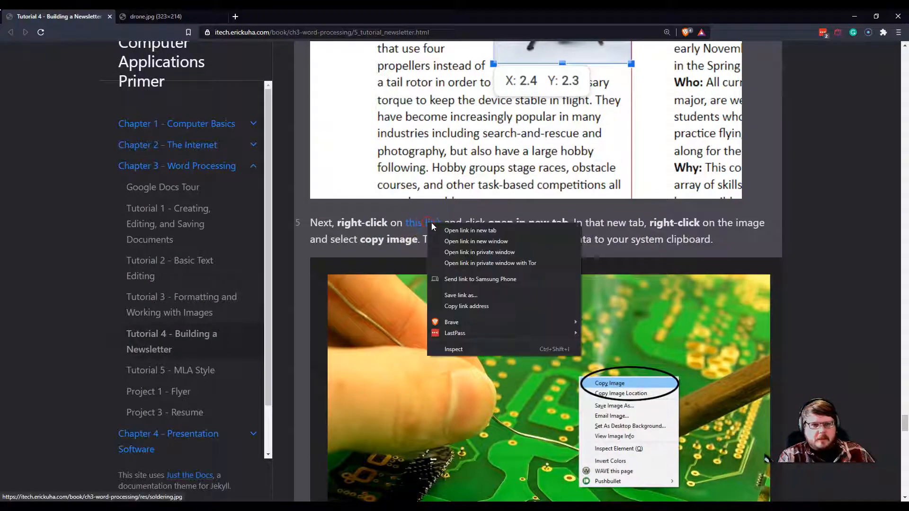
click(471, 231)
click(274, 17)
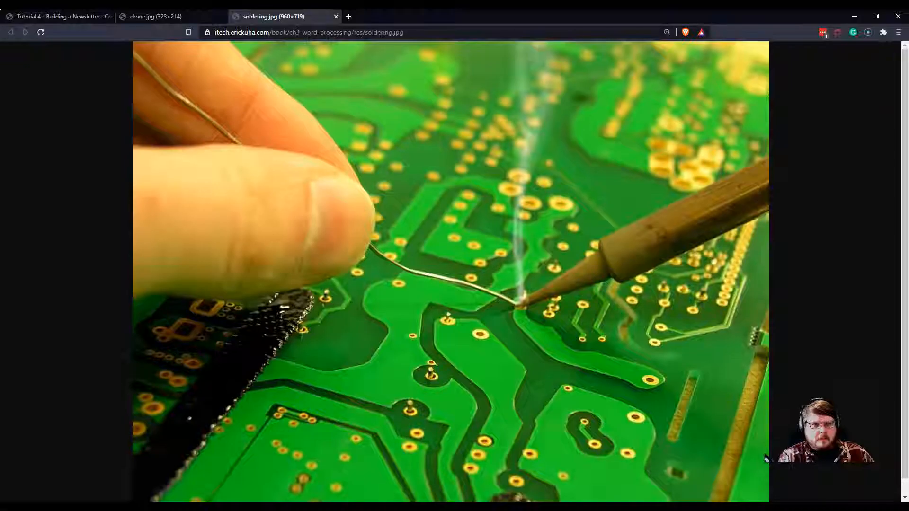
right_click(371, 177)
click(401, 207)
Paste the soldering image into the Flyer document at the end of the second column, after "sign up!".
drag(416, 14, 0, 207)
scroll(580, 365, down, 3)
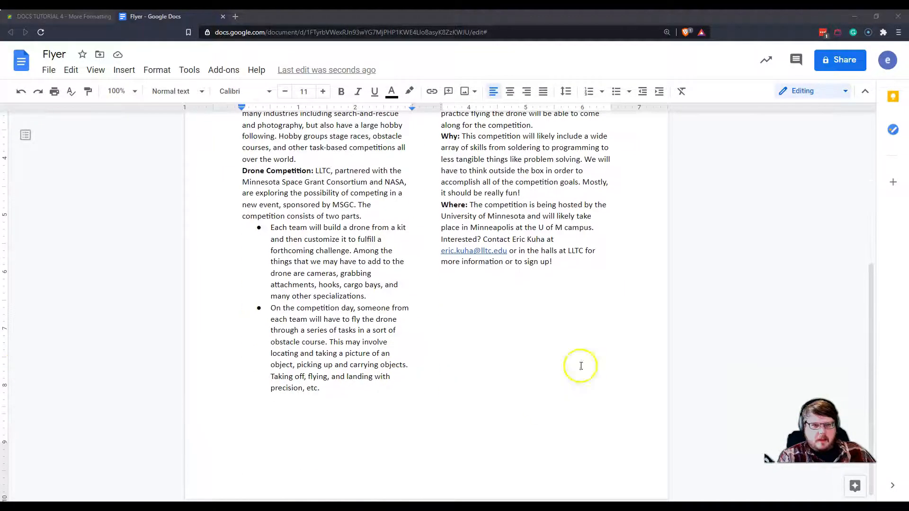
click(582, 283)
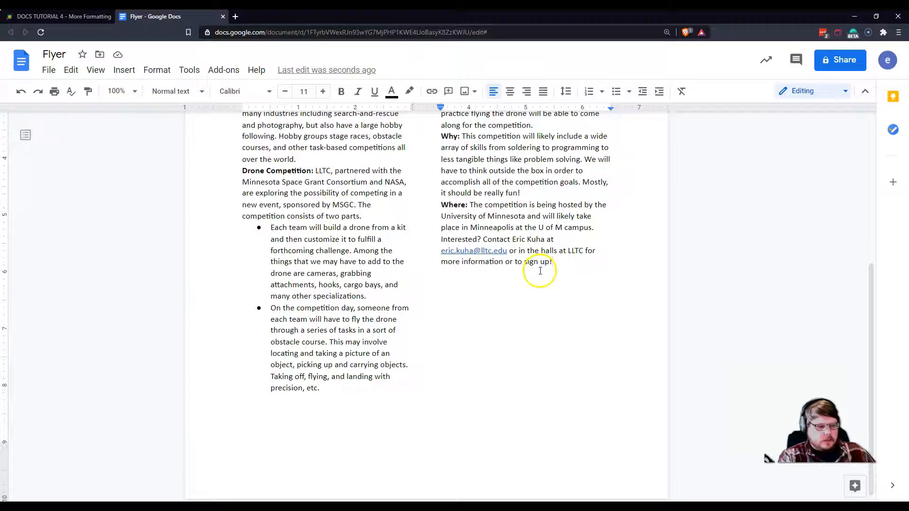
key(ctrl+v)
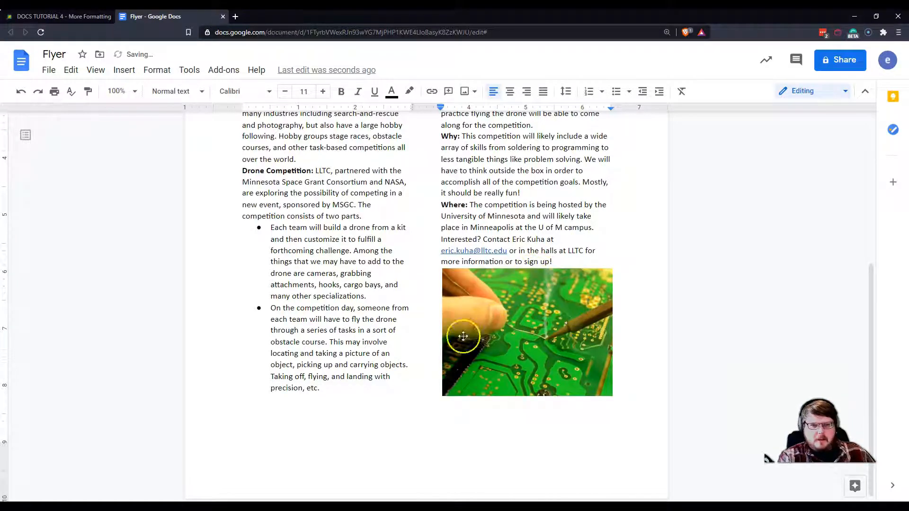
Set the pasted soldering image to wrap text.
click(552, 354)
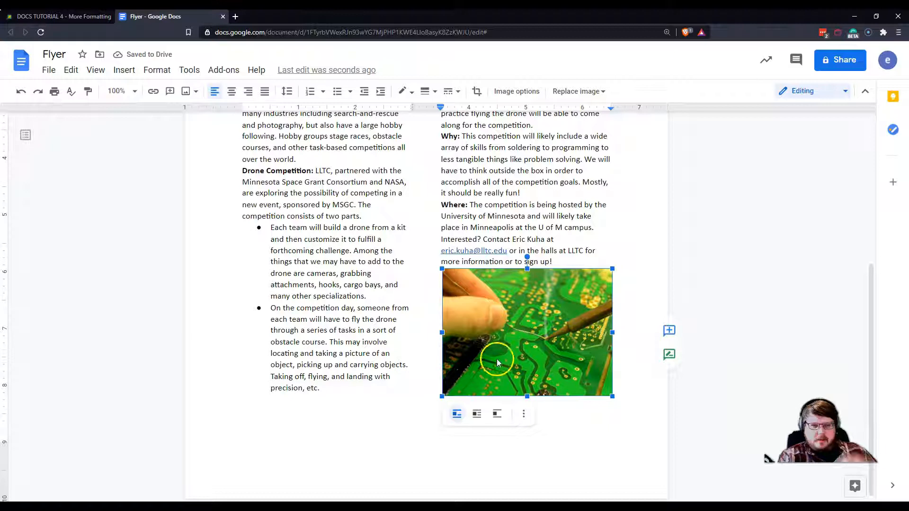
click(552, 264)
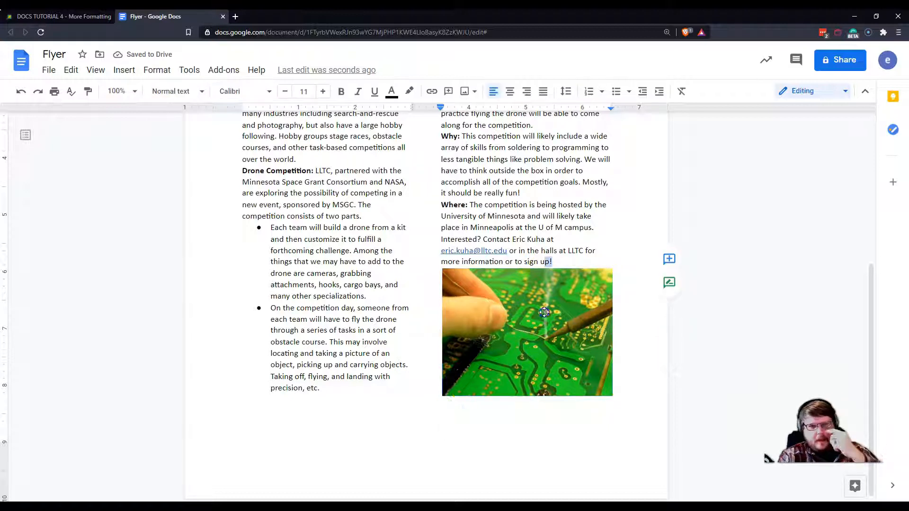
click(523, 330)
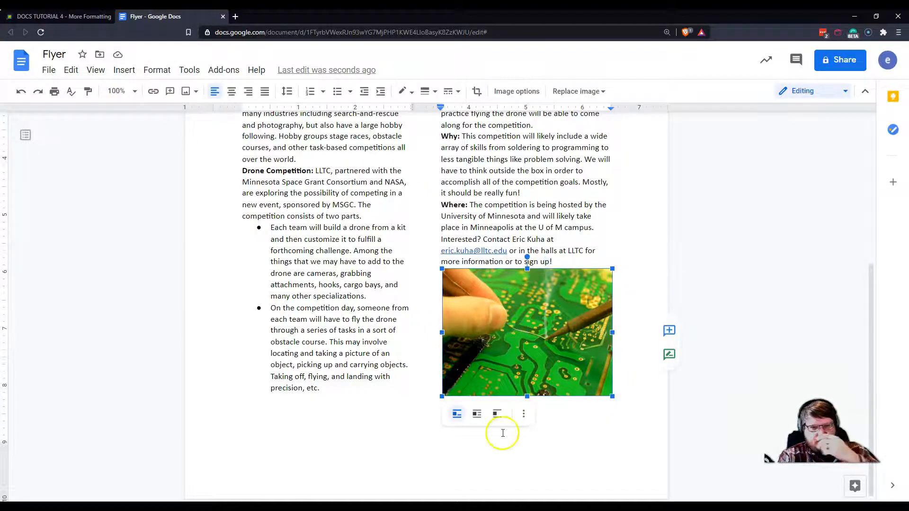
click(477, 421)
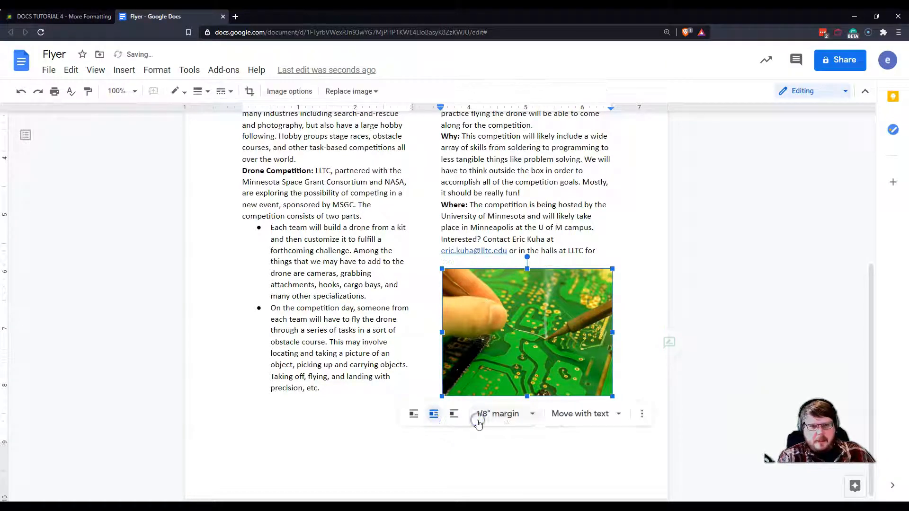
Shrink the soldering image proportionally and center it in the second column below the "sign up!" line.
mouse_move(529, 331)
mouse_down()
mouse_move(531, 356)
mouse_move(526, 326)
mouse_up()
drag(611, 399, 591, 366)
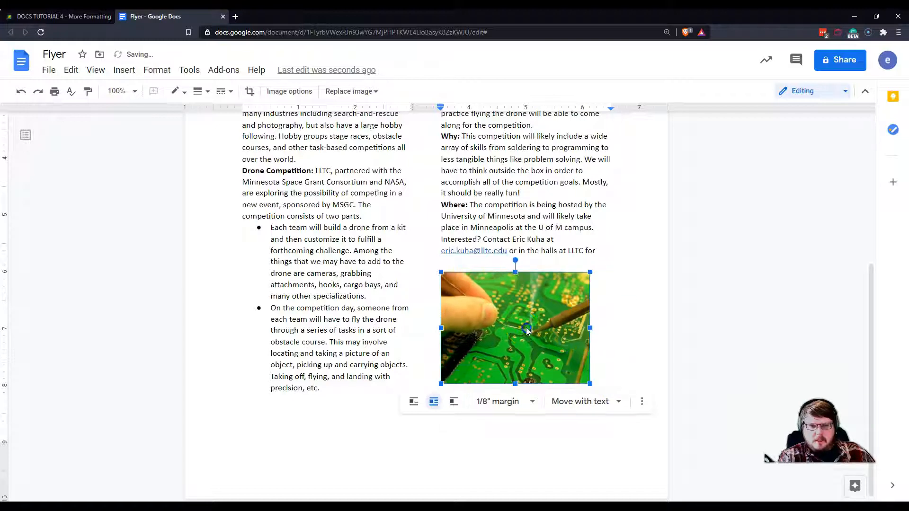
drag(527, 331, 535, 328)
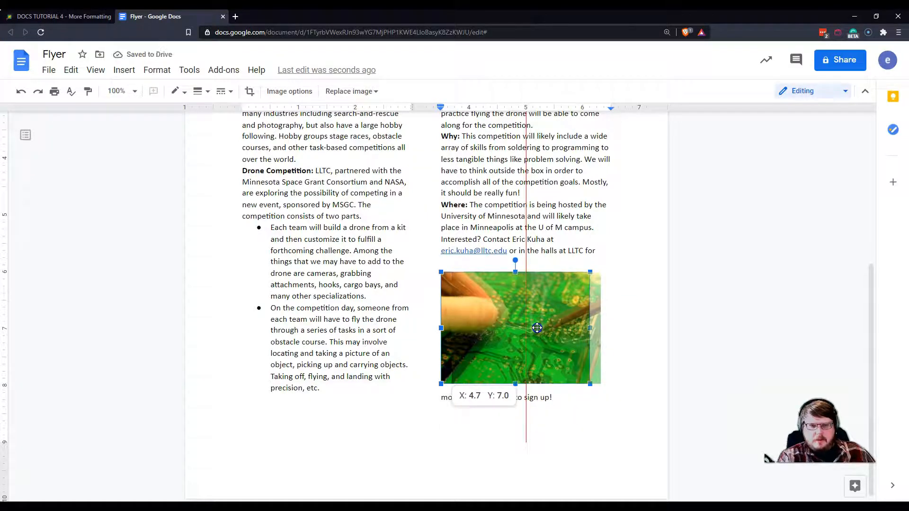
mouse_move(537, 328)
mouse_down()
mouse_move(528, 328)
mouse_move(536, 332)
mouse_move(528, 314)
mouse_up()
click(735, 294)
Find the tutorial's last image link, open the floral motif image in a new tab and copy it.
scroll(495, 386, down, 1)
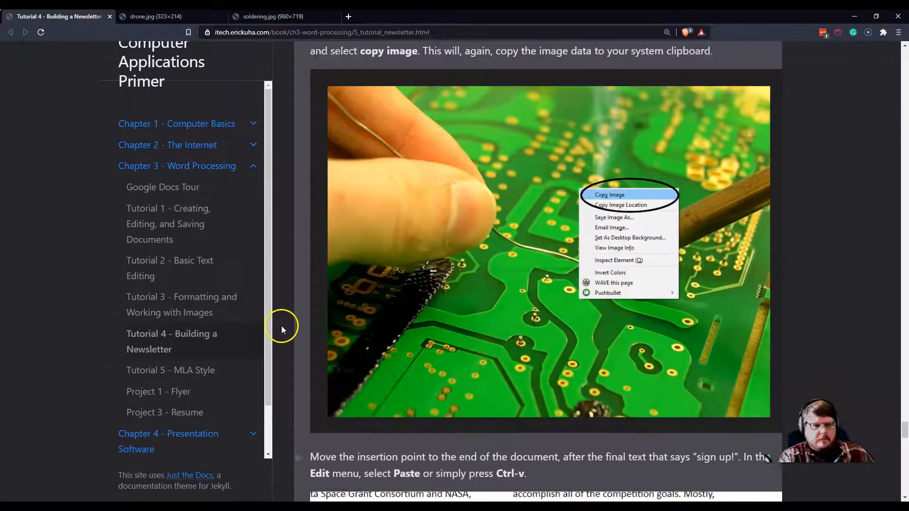
scroll(430, 357, down, 20)
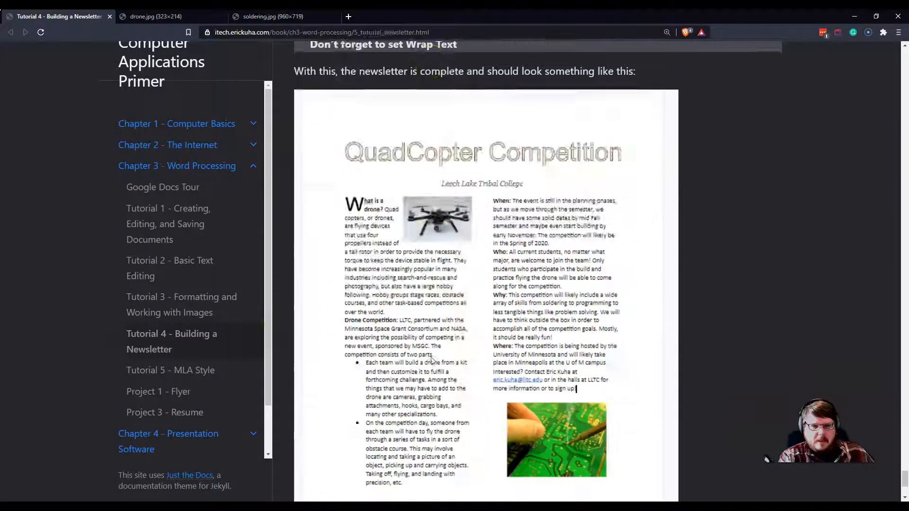
scroll(400, 424, up, 10)
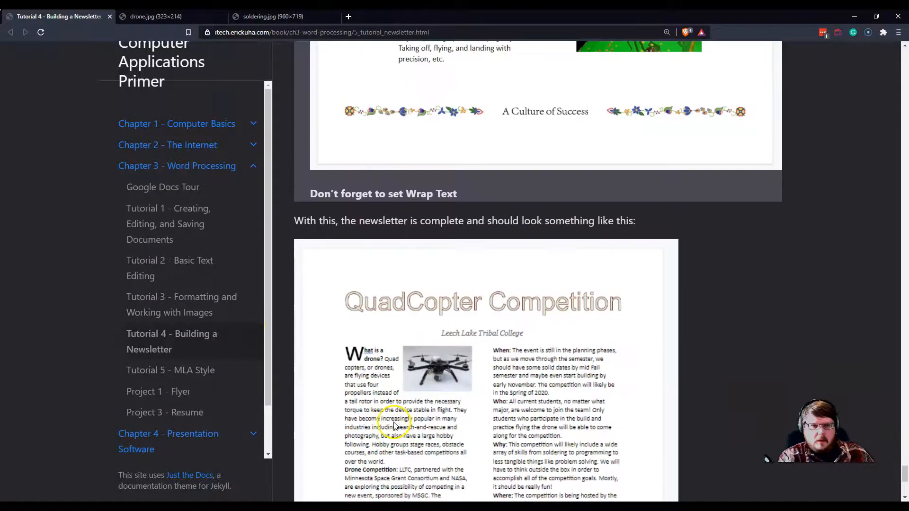
scroll(414, 352, up, 6)
scroll(407, 349, down, 5)
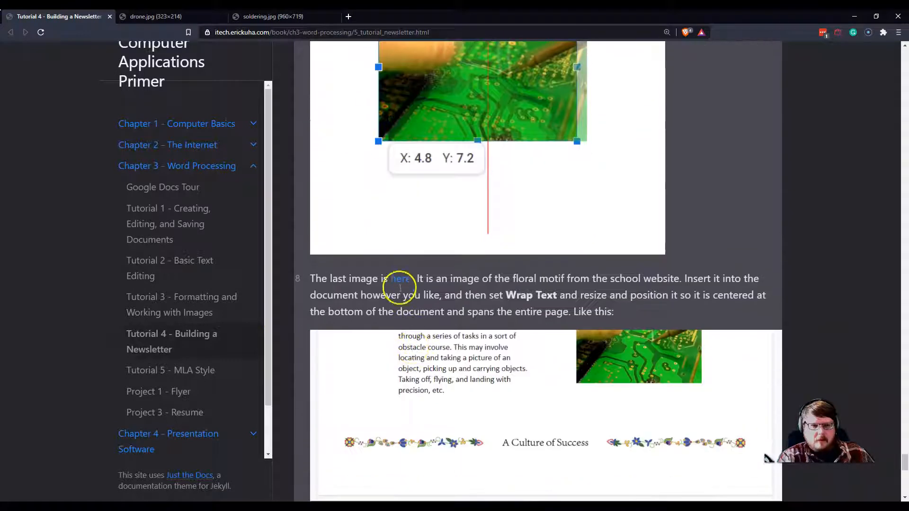
right_click(397, 279)
click(411, 280)
click(372, 16)
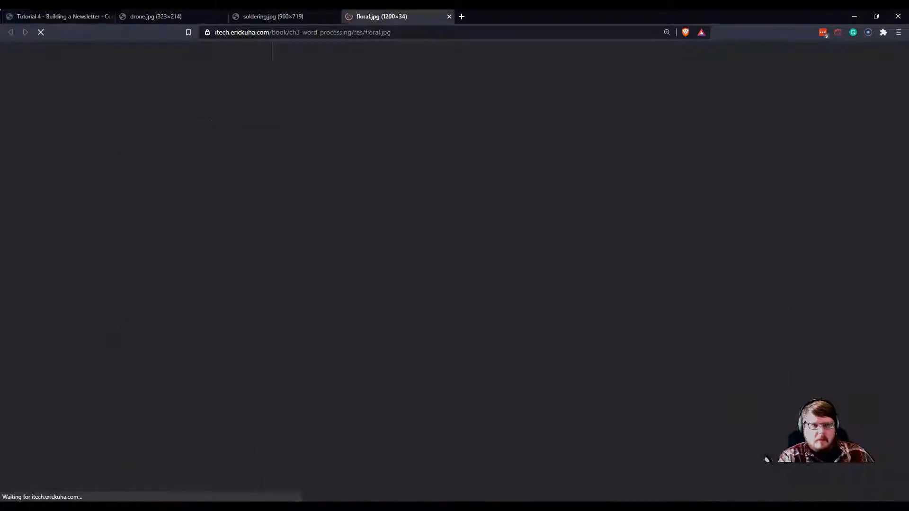
right_click(449, 271)
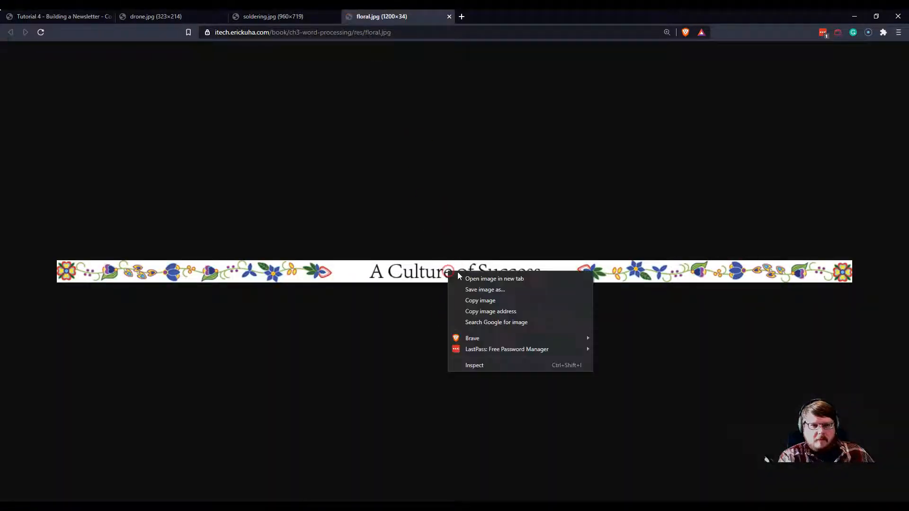
click(472, 300)
Paste the floral banner image into the closing contact paragraph of the Flyer document's second column.
key(alt+Tab)
click(382, 422)
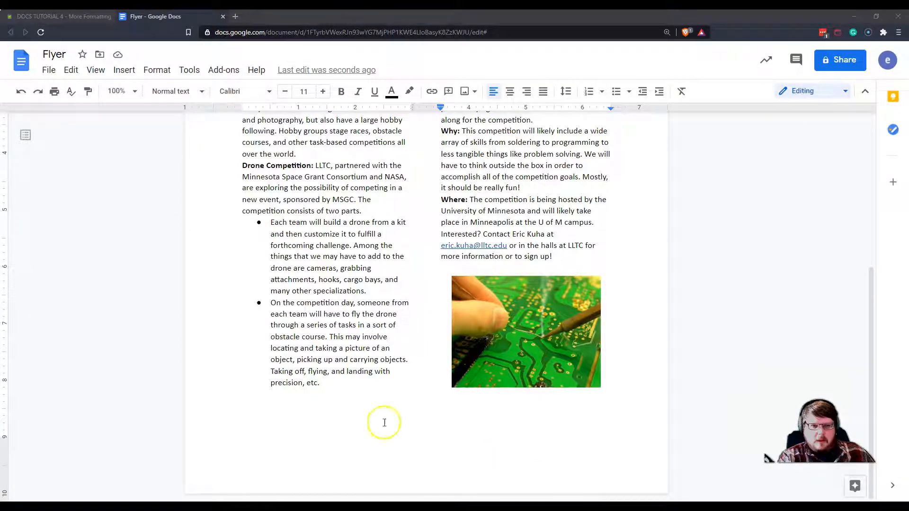
click(459, 459)
right_click(447, 430)
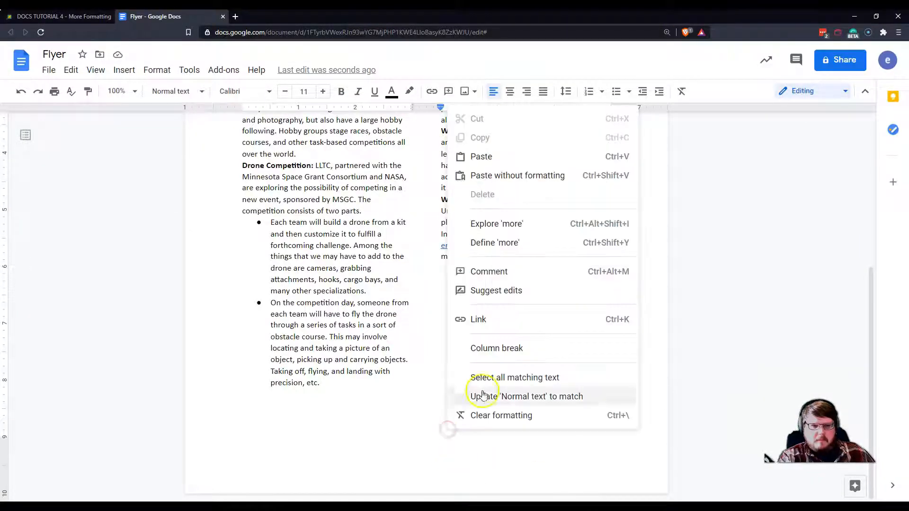
click(491, 166)
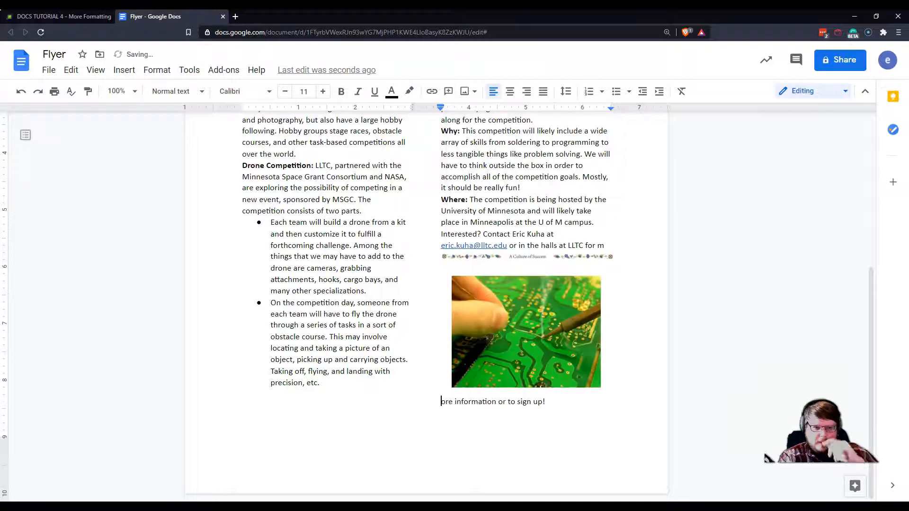
Set the floral banner to wrap text and move it to the bottom of the page, below both columns.
click(527, 255)
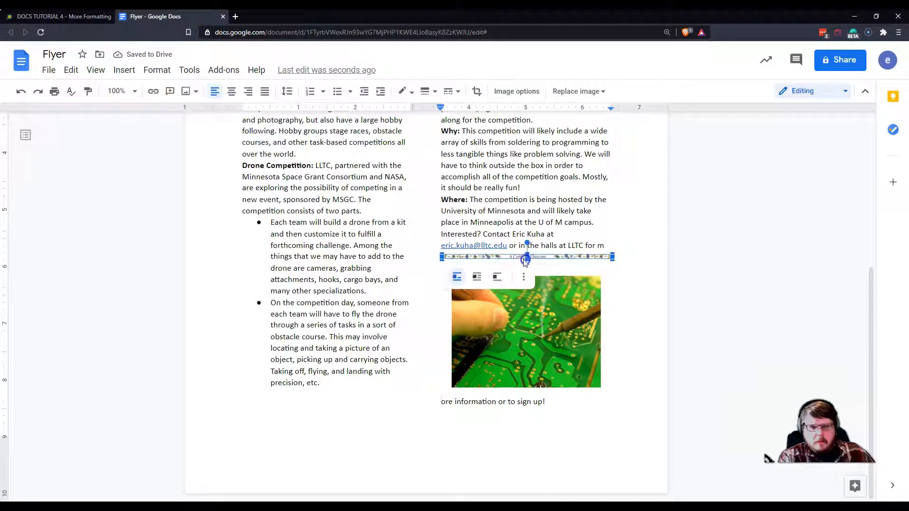
click(483, 277)
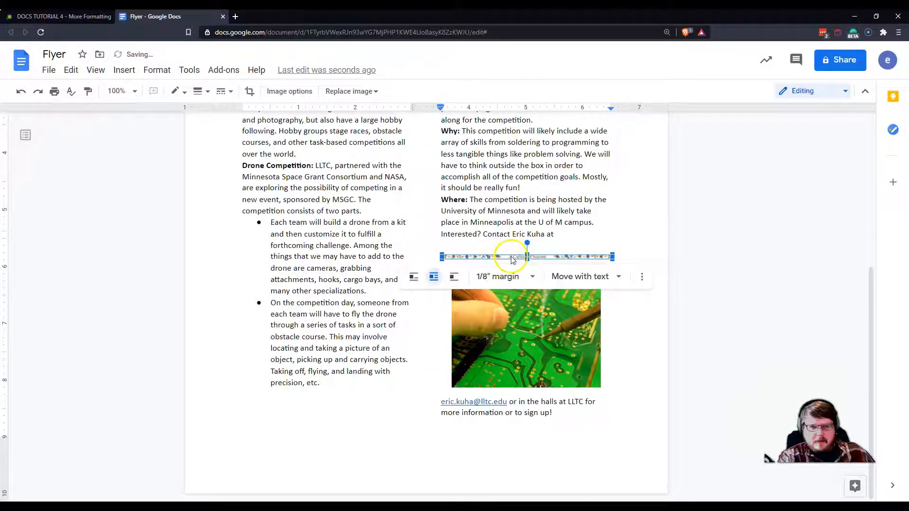
drag(507, 258, 400, 458)
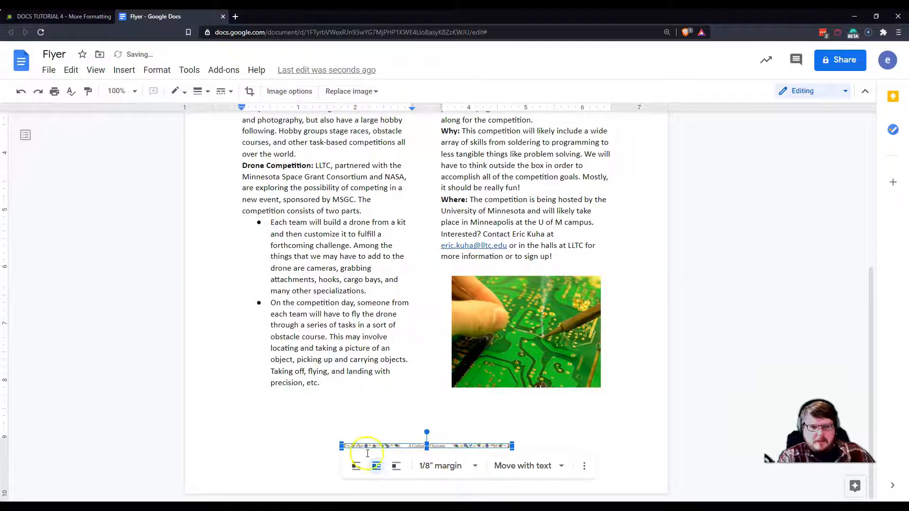
Enlarge the floral banner proportionally to span nearly the full page width and center it at the page bottom.
drag(518, 451, 768, 457)
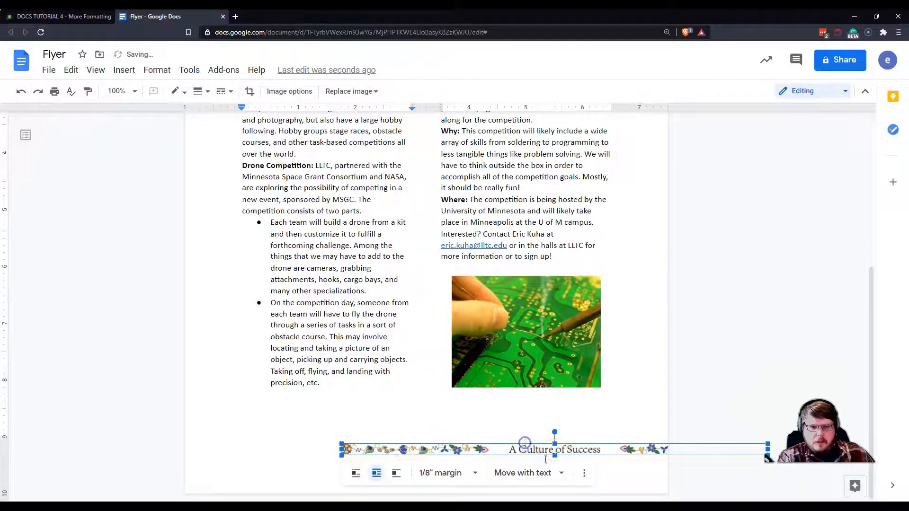
drag(554, 451, 440, 452)
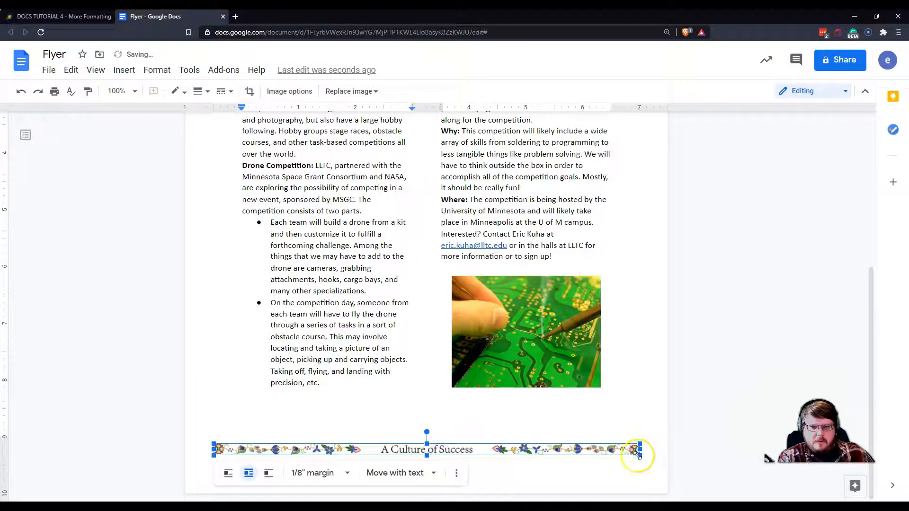
click(667, 407)
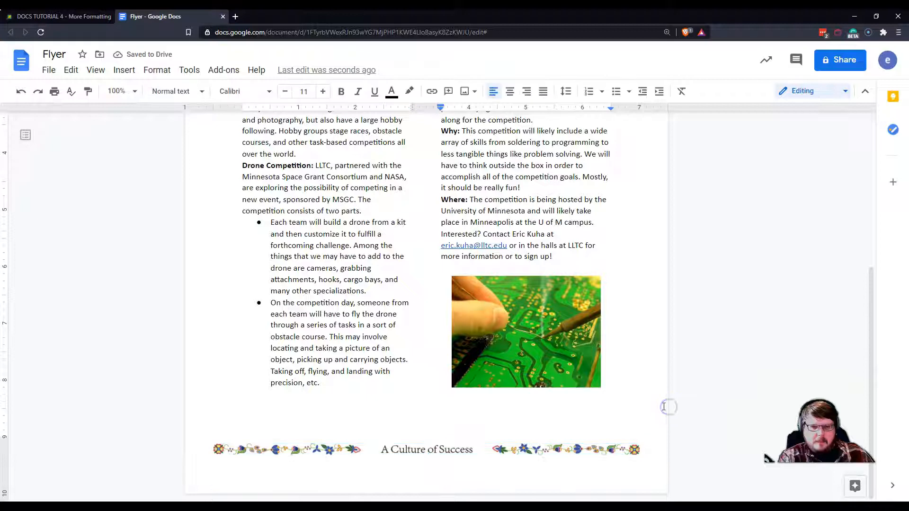
click(408, 450)
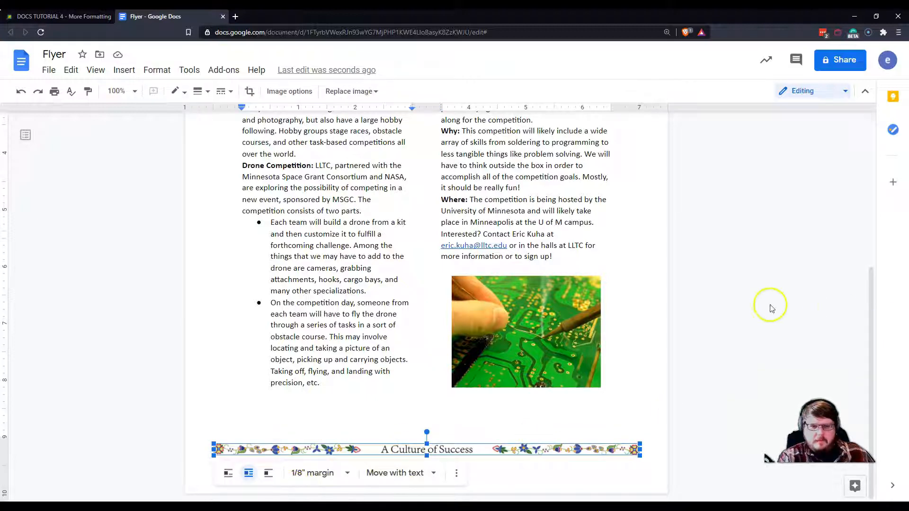
click(737, 311)
Set the document zoom to 75% and review the newsletter's overall layout from title to footer banner.
scroll(734, 308, up, 5)
scroll(718, 313, down, 2)
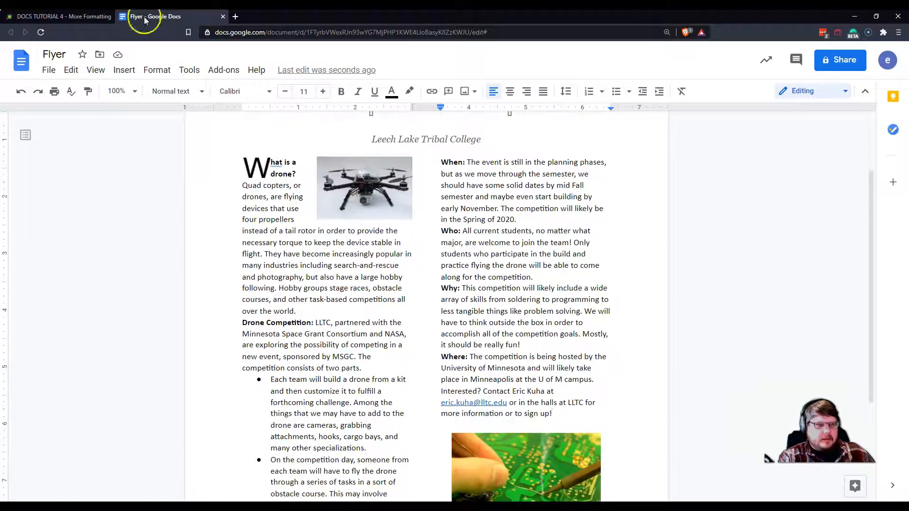
click(185, 100)
click(132, 97)
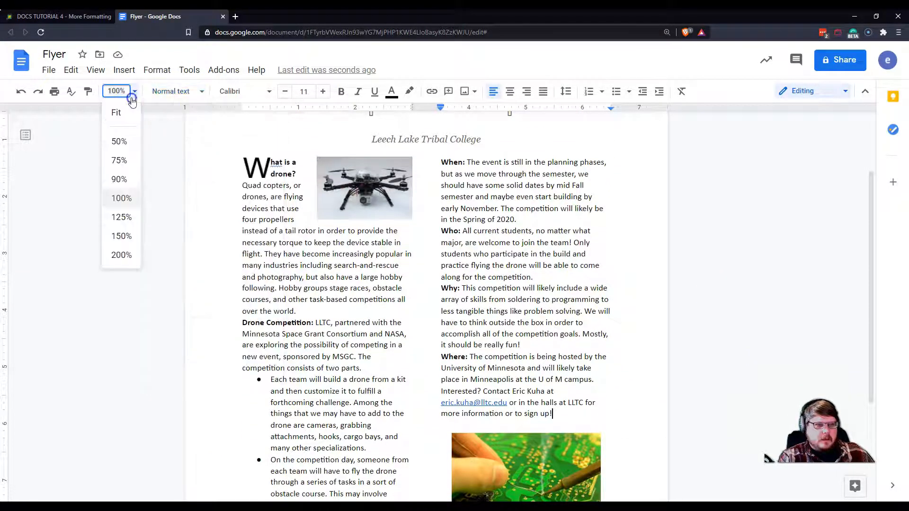
click(116, 112)
click(133, 92)
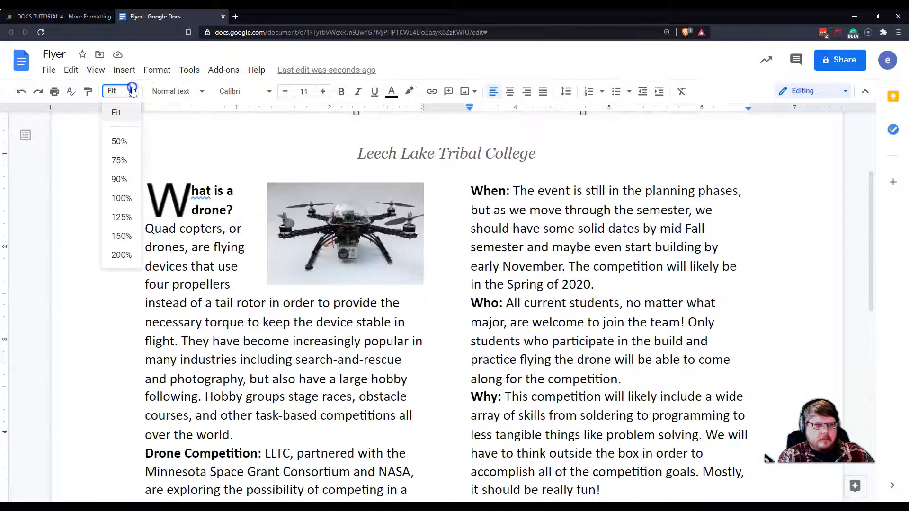
click(122, 161)
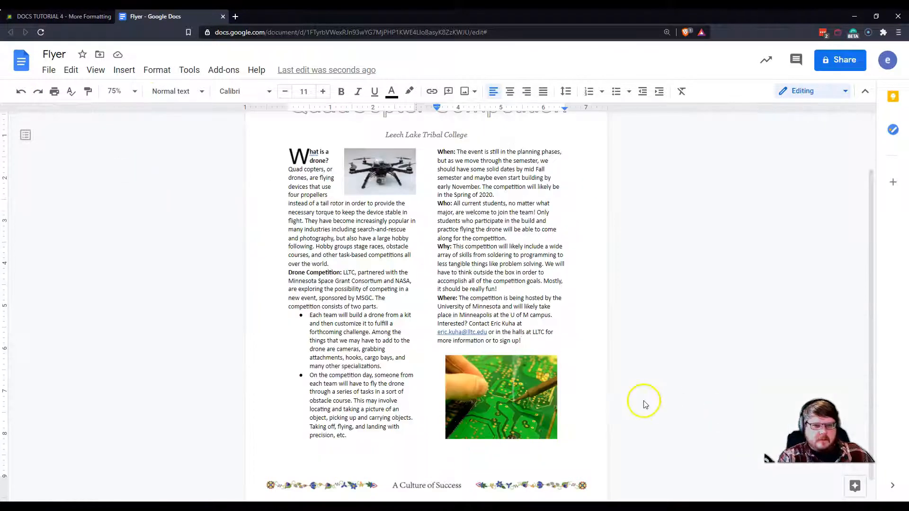
scroll(644, 405, up, 2)
scroll(644, 404, down, 3)
scroll(645, 405, up, 3)
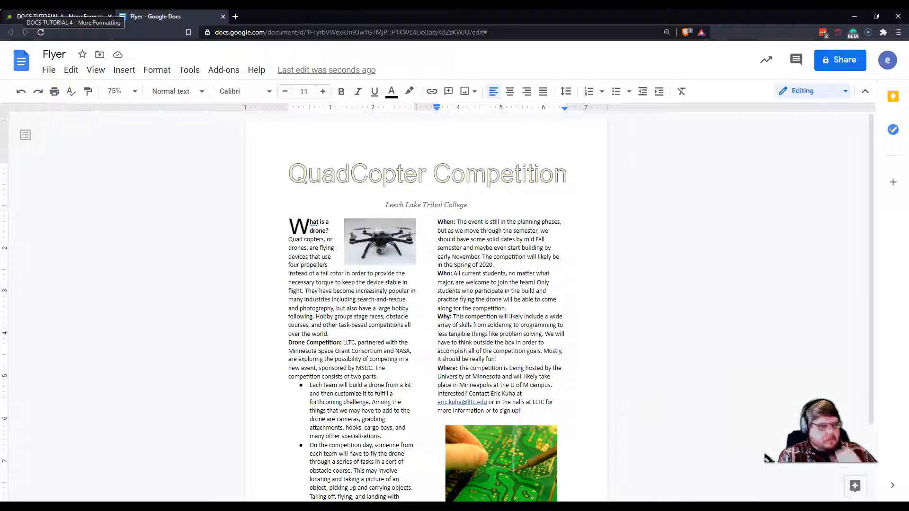
Check which Drive folder holds the Flyer, then switch to Canvas and start a Google Drive submission for DOCS TUTORIAL 4 - More Formatting.
click(98, 56)
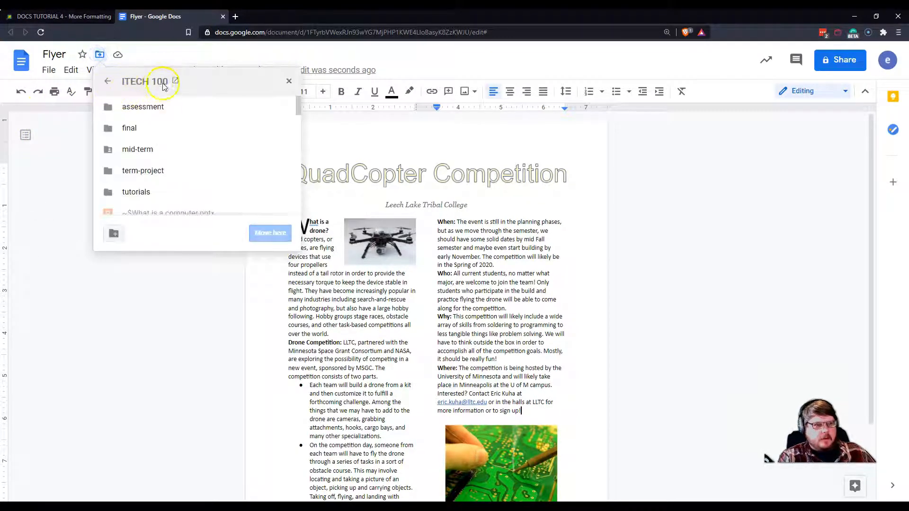
click(57, 17)
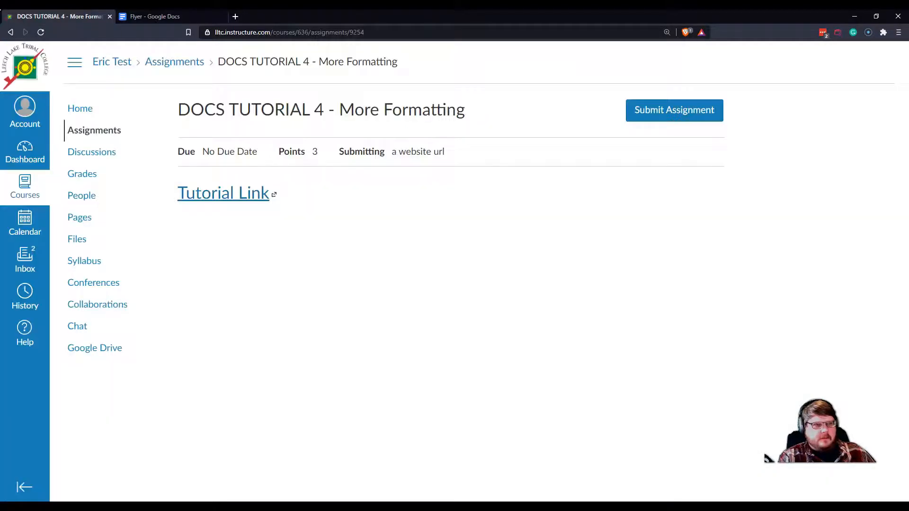
click(671, 116)
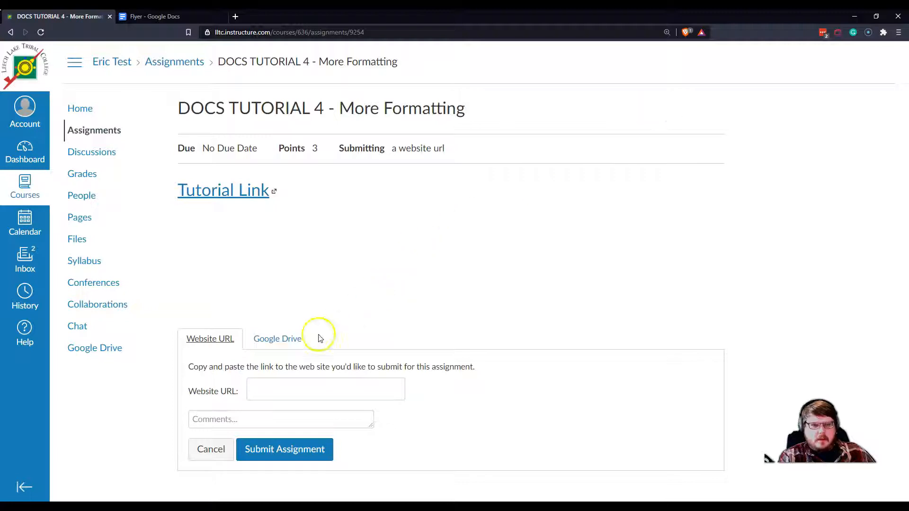
click(287, 346)
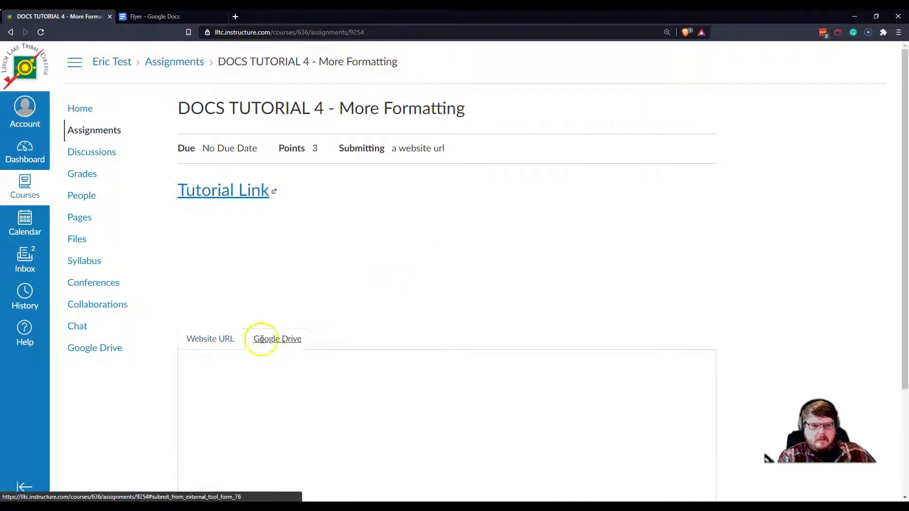
Open the ITECH 100 folder, where the Flyer is stored, in the submission's Google Drive file list.
scroll(274, 340, down, 2)
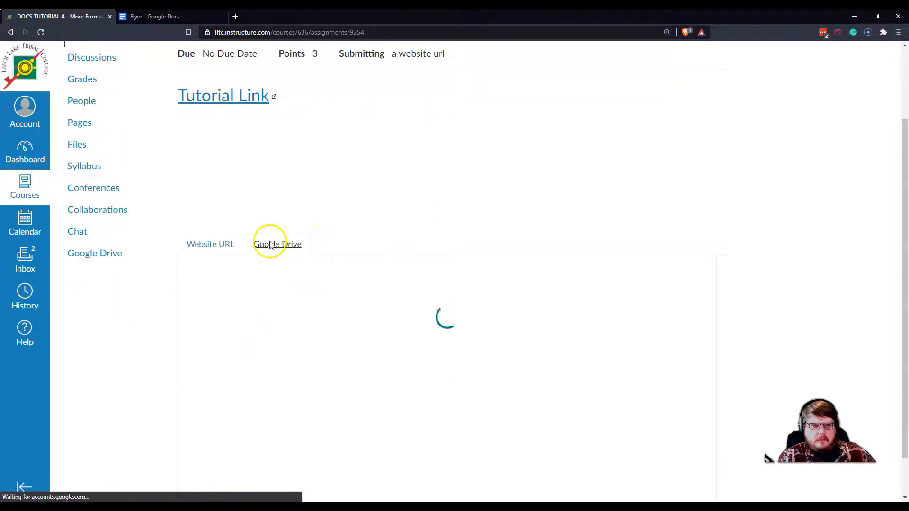
scroll(274, 245, down, 1)
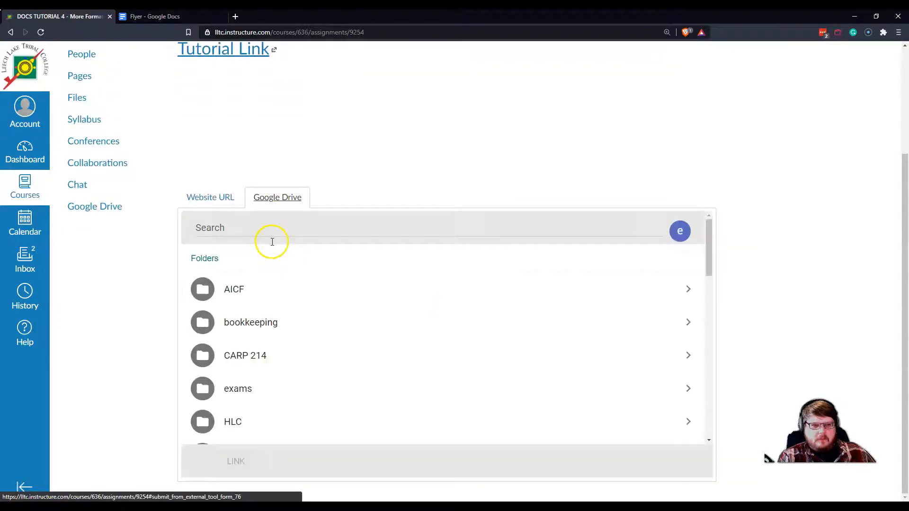
scroll(256, 298, down, 1)
scroll(254, 305, down, 3)
click(255, 313)
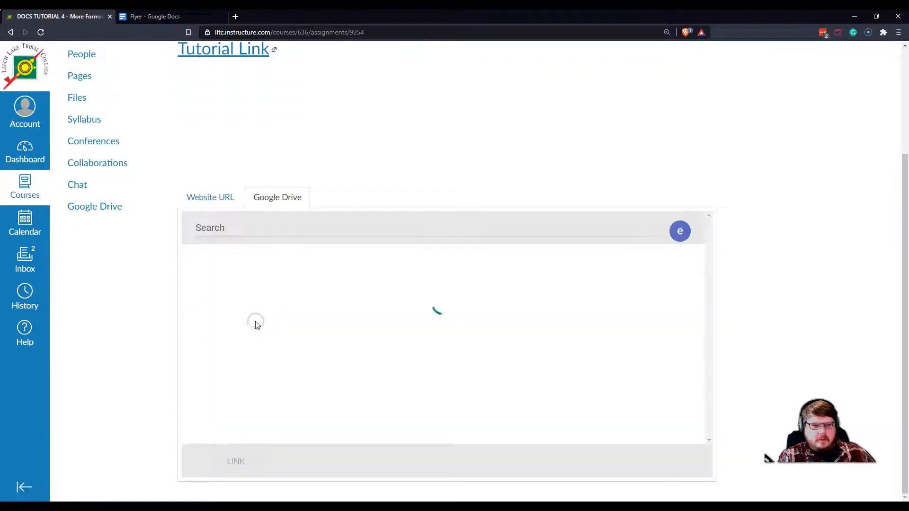
Link the Google Docs file named Flyer from the folder to the submission and submit the assignment.
scroll(255, 326, down, 10)
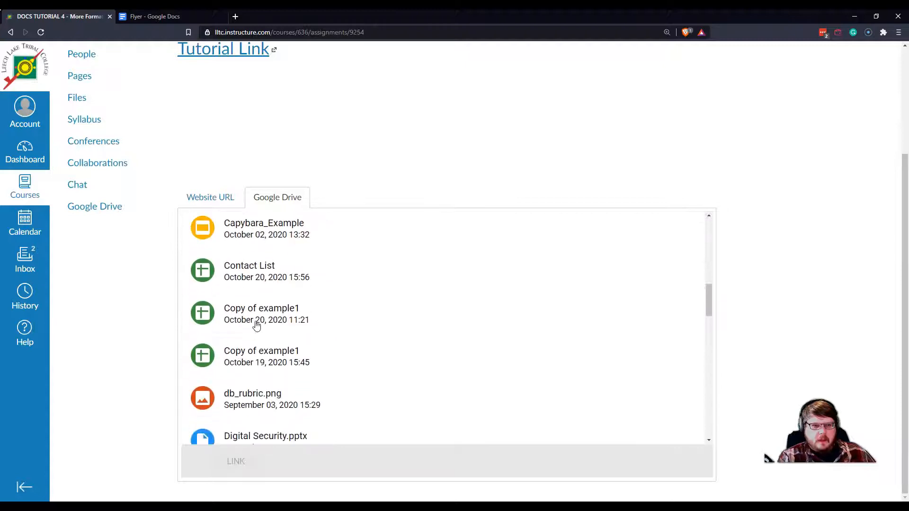
scroll(257, 326, down, 1)
click(244, 299)
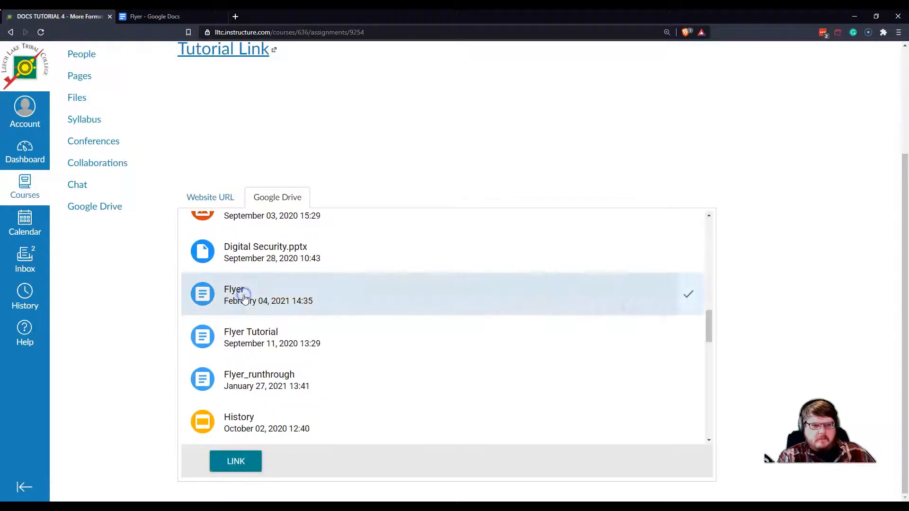
click(227, 463)
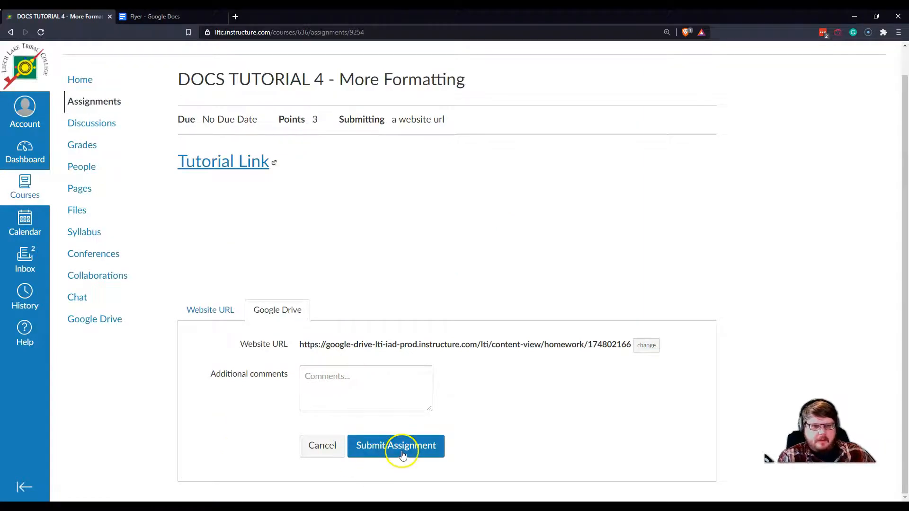
drag(318, 344, 617, 343)
click(403, 450)
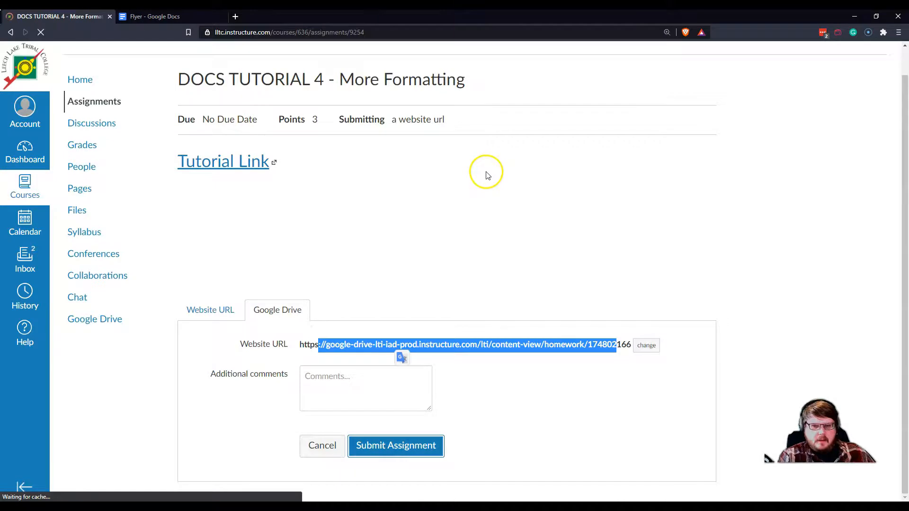